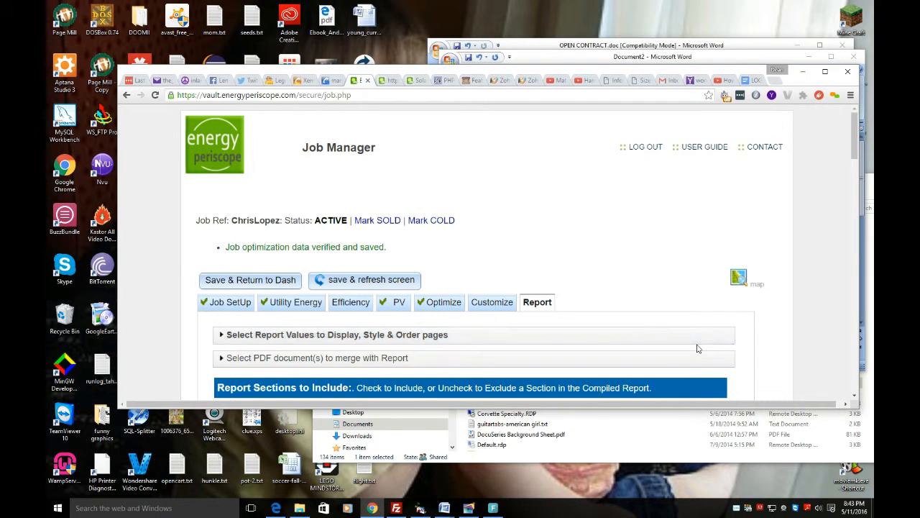
Step: Review the Executive Summary in the open job's report, then save the job and return to the dashboard
{"action": "scroll", "coordinate": [535, 220], "scroll_direction": "down", "scroll_amount": 3}
{"action": "scroll", "coordinate": [541, 219], "scroll_direction": "up", "scroll_amount": 1}
{"action": "scroll", "coordinate": [541, 219], "scroll_direction": "down", "scroll_amount": 15}
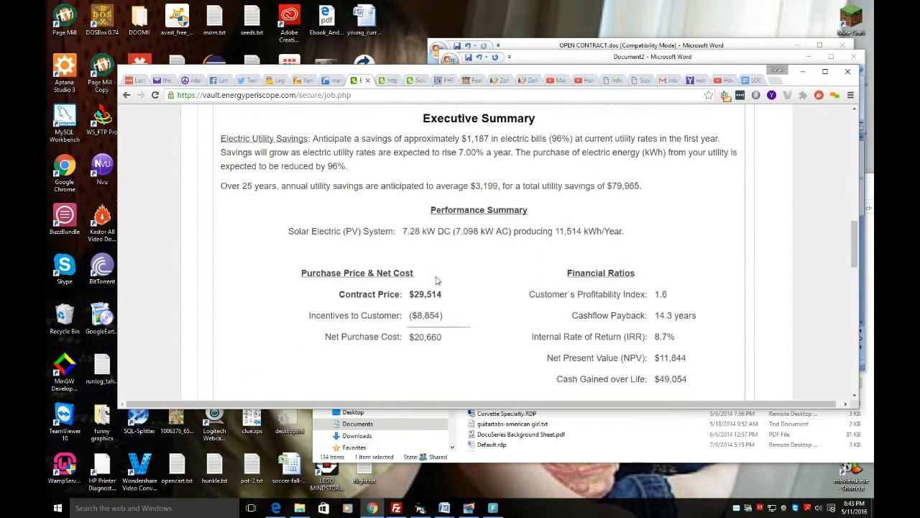
{"action": "scroll", "coordinate": [386, 327], "scroll_direction": "down", "scroll_amount": 12}
{"action": "scroll", "coordinate": [288, 285], "scroll_direction": "up", "scroll_amount": 1}
{"action": "left_click", "coordinate": [222, 290]}
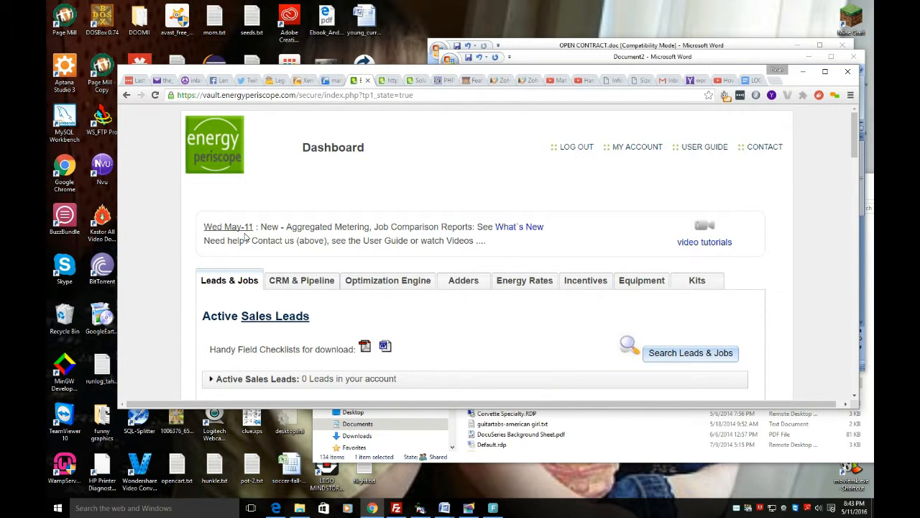
Step: Switch to the XenCALL CRM and look through the agenda for the current day's appointments
{"action": "scroll", "coordinate": [246, 237], "scroll_direction": "down", "scroll_amount": 2}
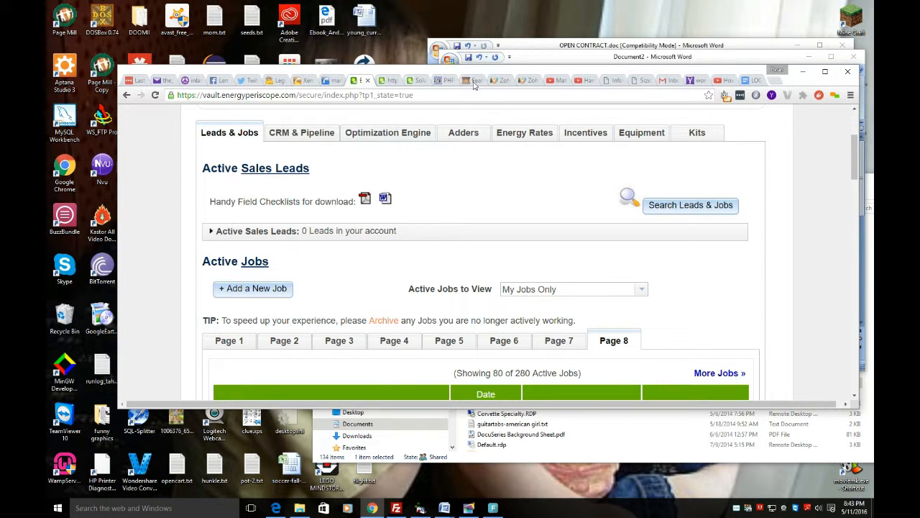
{"action": "left_click", "coordinate": [306, 80]}
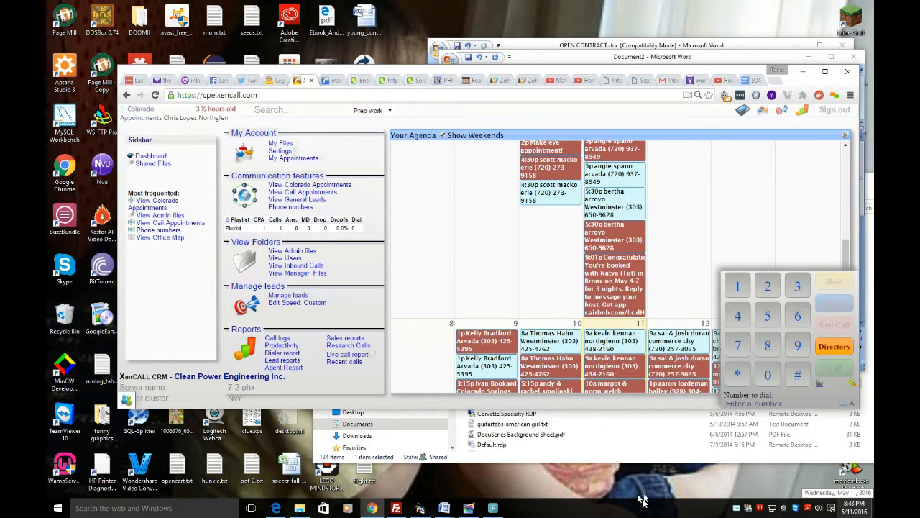
{"action": "scroll", "coordinate": [679, 365], "scroll_direction": "down", "scroll_amount": 8}
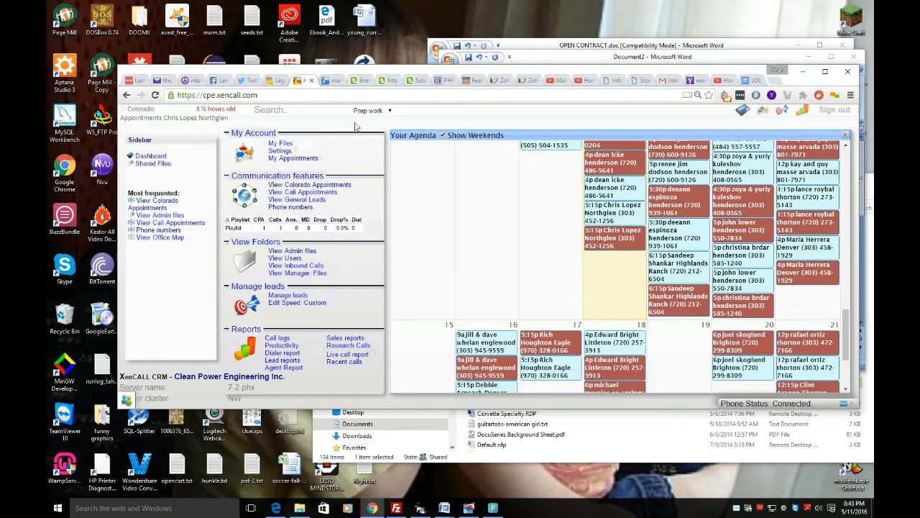
Step: Switch back to the Energy Periscope dashboard and add a new job under Active Jobs
{"action": "left_click", "coordinate": [358, 81]}
{"action": "scroll", "coordinate": [335, 269], "scroll_direction": "down", "scroll_amount": 2}
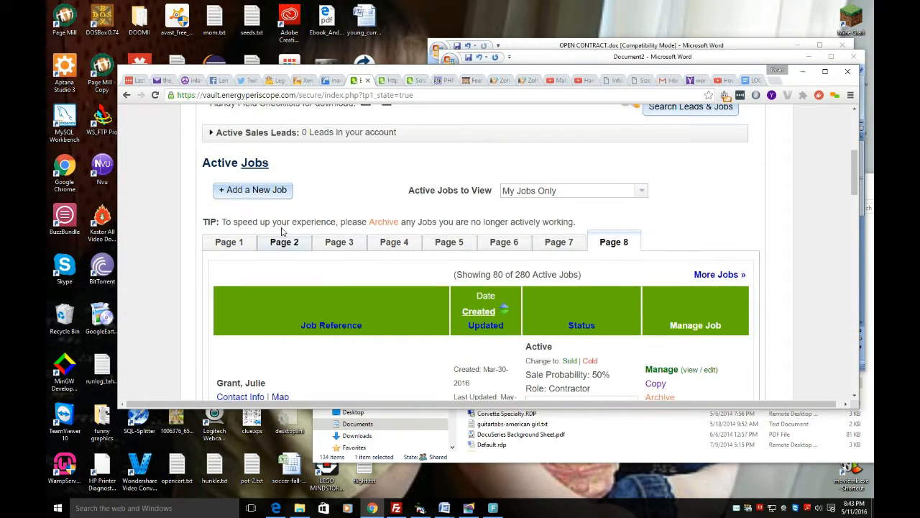
{"action": "left_click", "coordinate": [262, 190]}
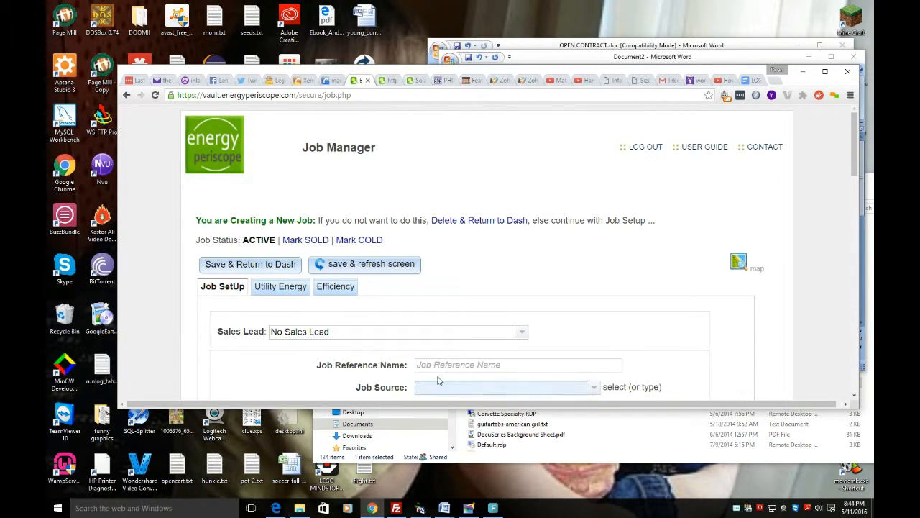
Step: Enter the customer's full name as the job reference name and choose the matching suggested canvas source as the job source
{"action": "scroll", "coordinate": [467, 383], "scroll_direction": "down", "scroll_amount": 2}
{"action": "left_click", "coordinate": [450, 270]}
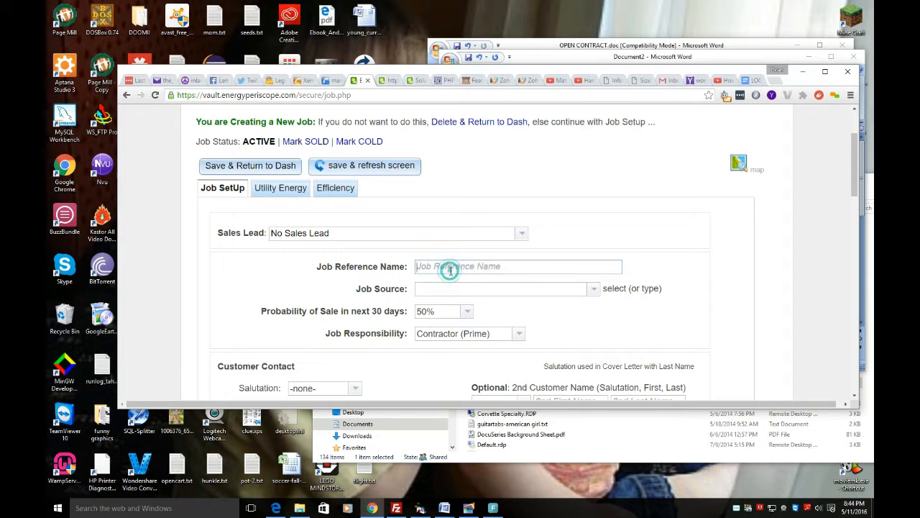
{"action": "type", "text": "JohnDoe"}
{"action": "key", "text": "Tab"}
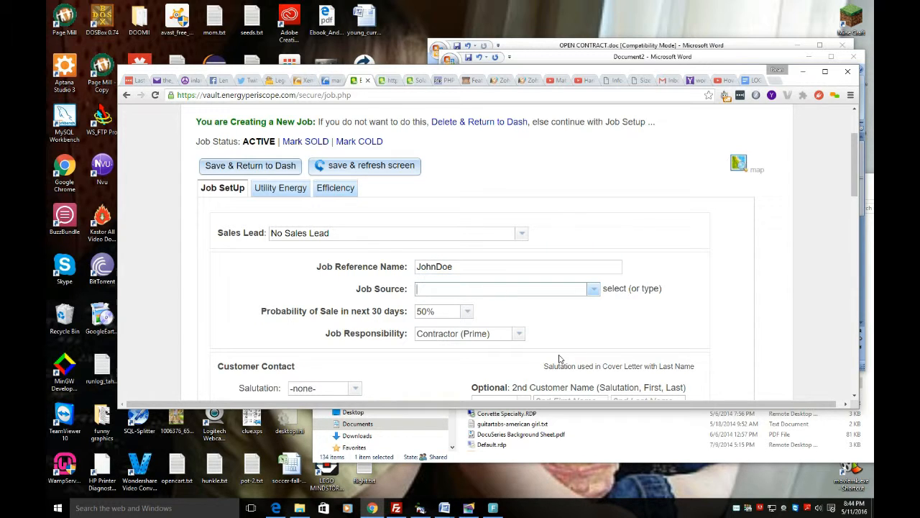
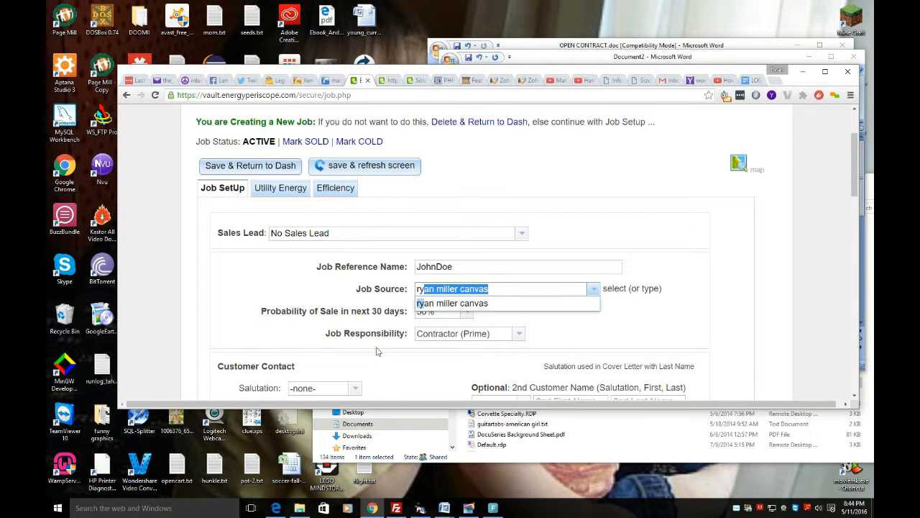
{"action": "scroll", "coordinate": [376, 353], "scroll_direction": "down", "scroll_amount": 2}
{"action": "left_click", "coordinate": [548, 207]}
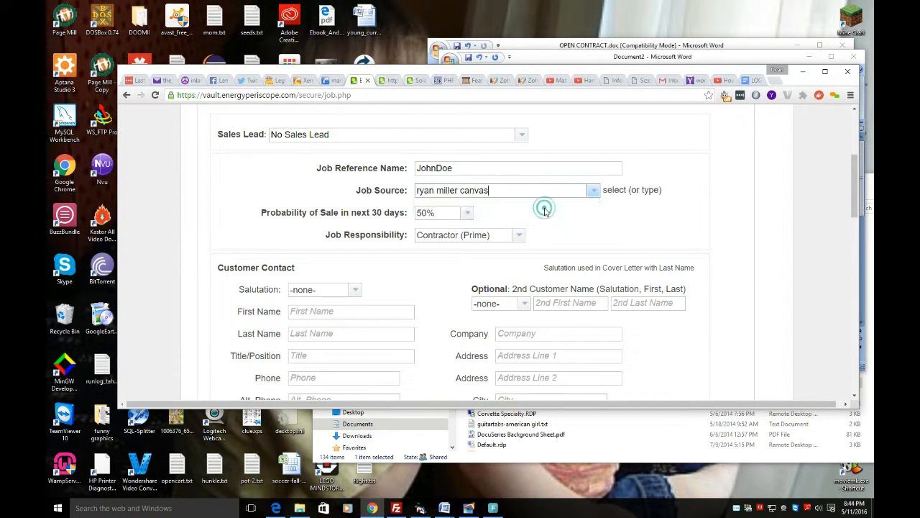
Step: Fill in the customer's first name, last name, phone number and e-mail address in the customer contact details
{"action": "left_click", "coordinate": [356, 311]}
{"action": "type", "text": "John"}
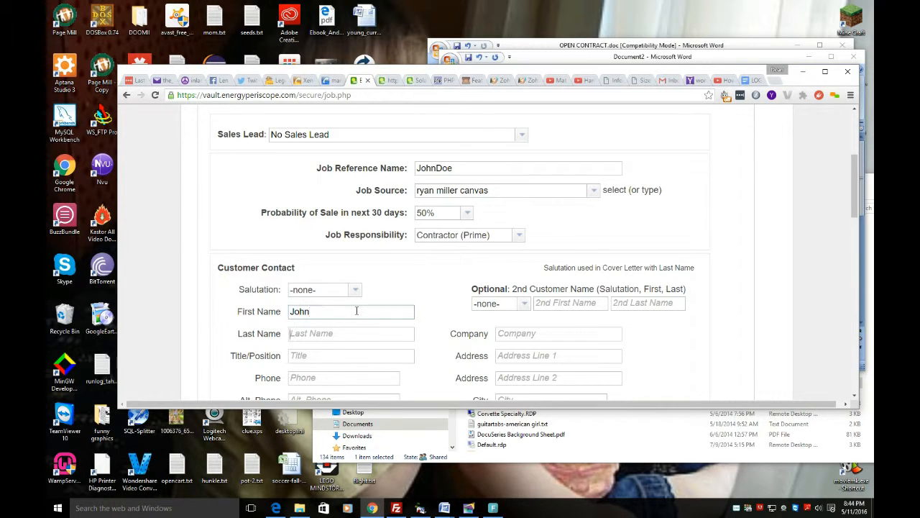
{"action": "type", "text": "Does"}
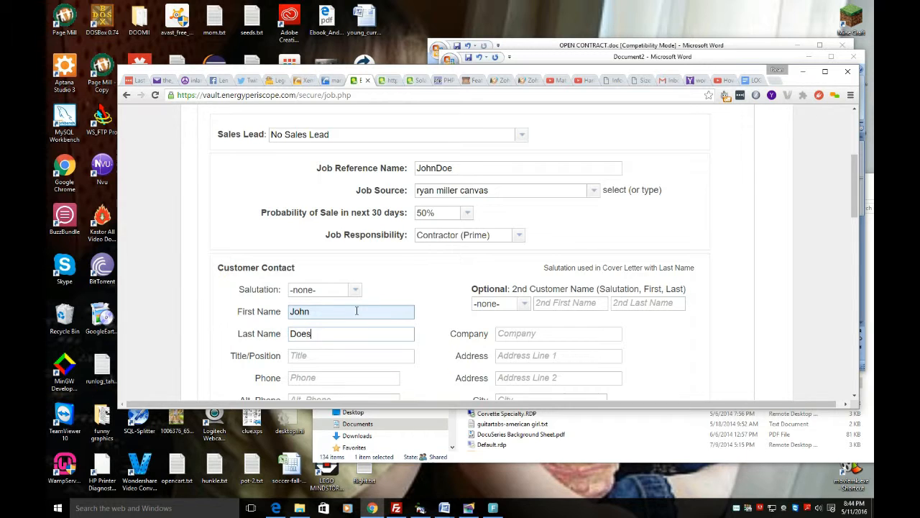
{"action": "scroll", "coordinate": [279, 345], "scroll_direction": "down", "scroll_amount": 2}
{"action": "left_click", "coordinate": [335, 230]}
{"action": "type", "text": "8"}
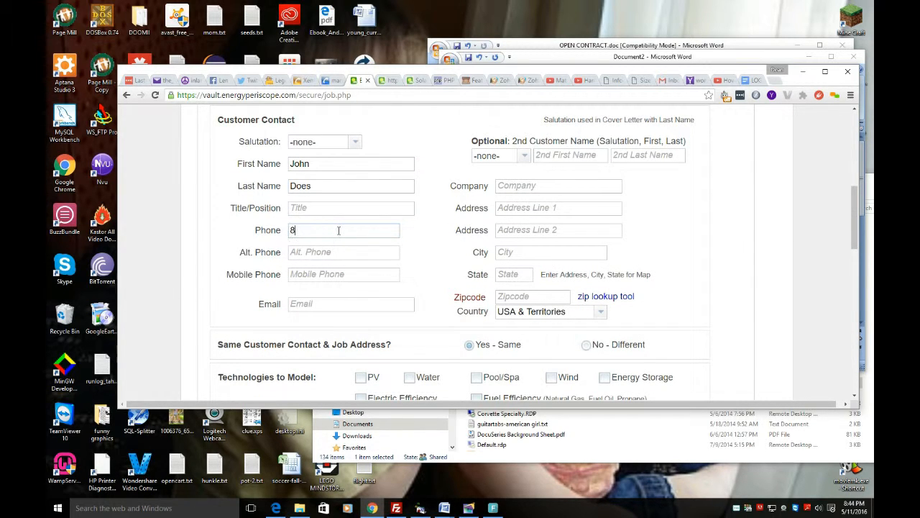
{"action": "type", "text": "00551212"}
{"action": "left_click", "coordinate": [332, 303]}
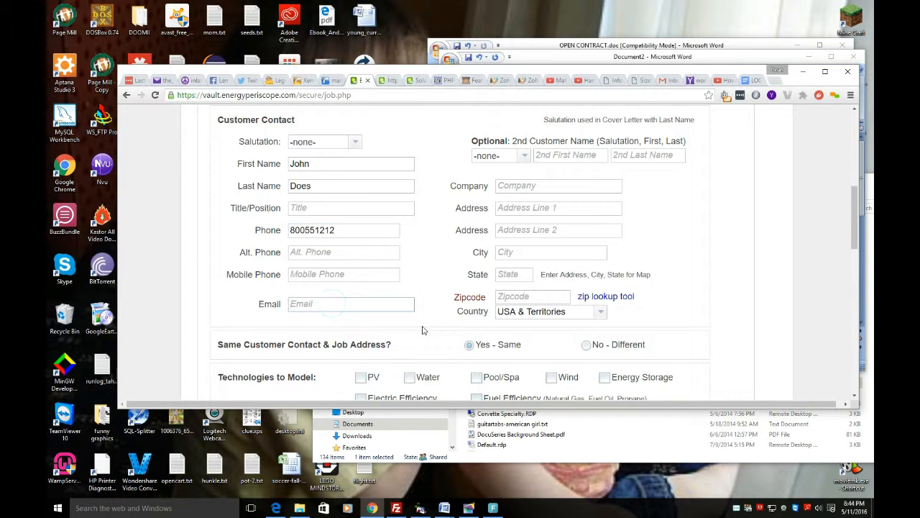
{"action": "type", "text": "me@here.com"}
Step: Enter the customer's street address in the first address line, leaving the second address line blank
{"action": "left_click", "coordinate": [524, 207]}
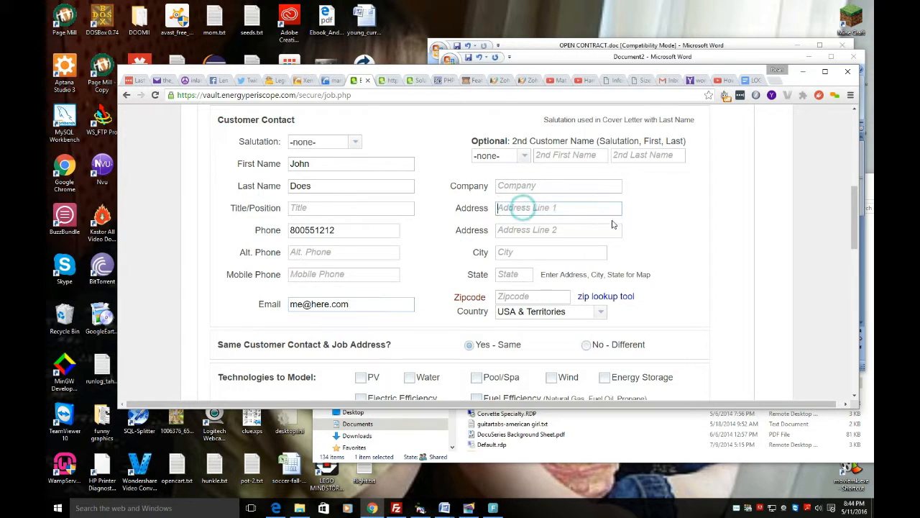
{"action": "type", "text": "123 Some"}
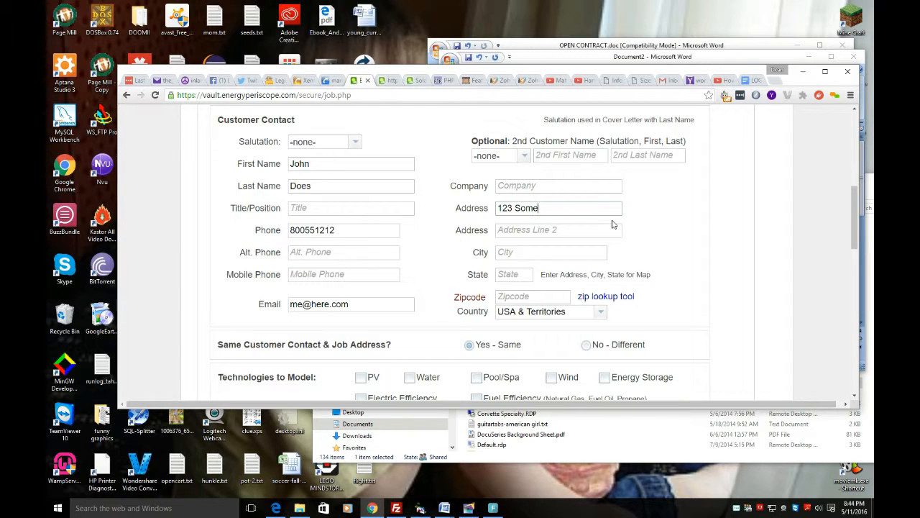
{"action": "type", "text": "wher St"}
{"action": "key", "text": "Tab"}
{"action": "key", "text": "Tab"}
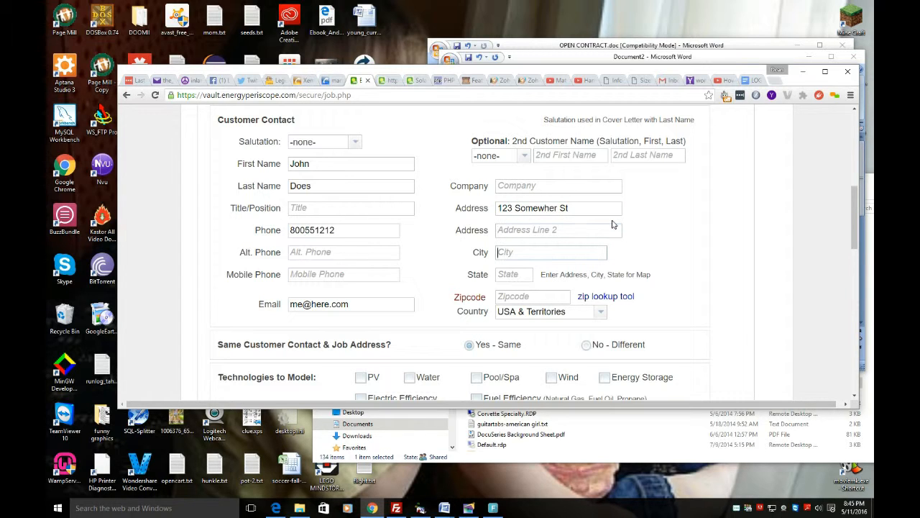
Step: Enter the customer's city, capitalized state abbreviation and zipcode in the contact address
{"action": "type", "text": "rIVERSIDE"}
{"action": "key", "text": "BackSpace"}
{"action": "key", "text": "BackSpace"}
{"action": "key", "text": "BackSpace"}
{"action": "key", "text": "BackSpace"}
{"action": "key", "text": "BackSpace"}
{"action": "key", "text": "BackSpace"}
{"action": "key", "text": "BackSpace"}
{"action": "key", "text": "BackSpace"}
{"action": "key", "text": "BackSpace"}
{"action": "type", "text": "Riverside"}
{"action": "key", "text": "Tab"}
{"action": "type", "text": "co"}
{"action": "key", "text": "BackSpace"}
{"action": "key", "text": "BackSpace"}
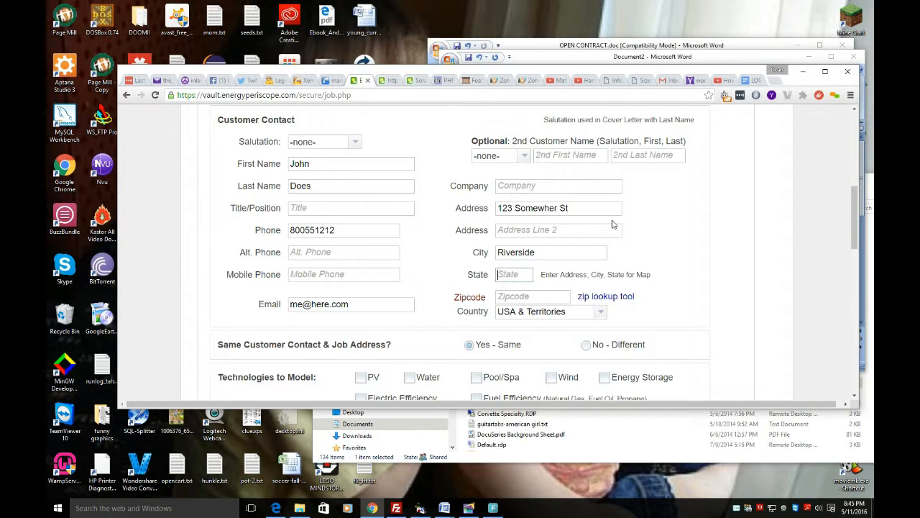
{"action": "type", "text": "CO"}
{"action": "key", "text": "Tab"}
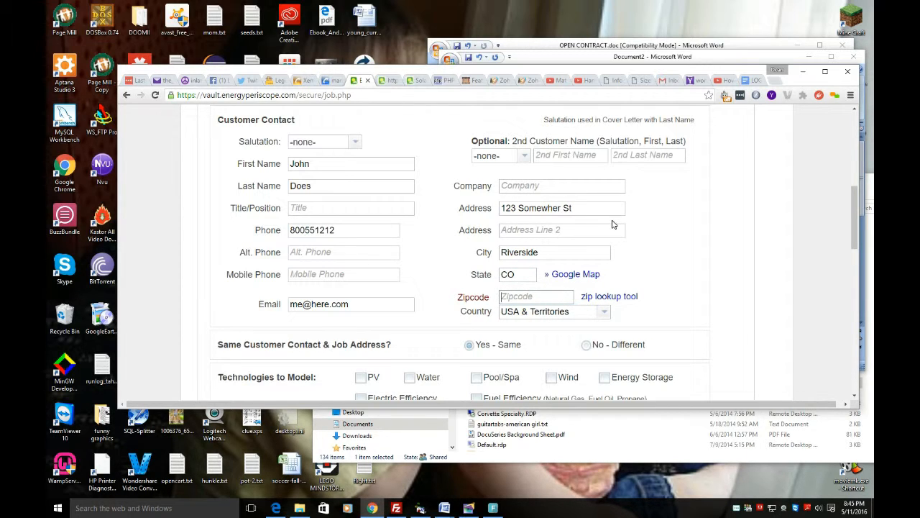
{"action": "type", "text": "92507"}
Step: Select PV as the technology to model for this job
{"action": "scroll", "coordinate": [563, 207], "scroll_direction": "down", "scroll_amount": 3}
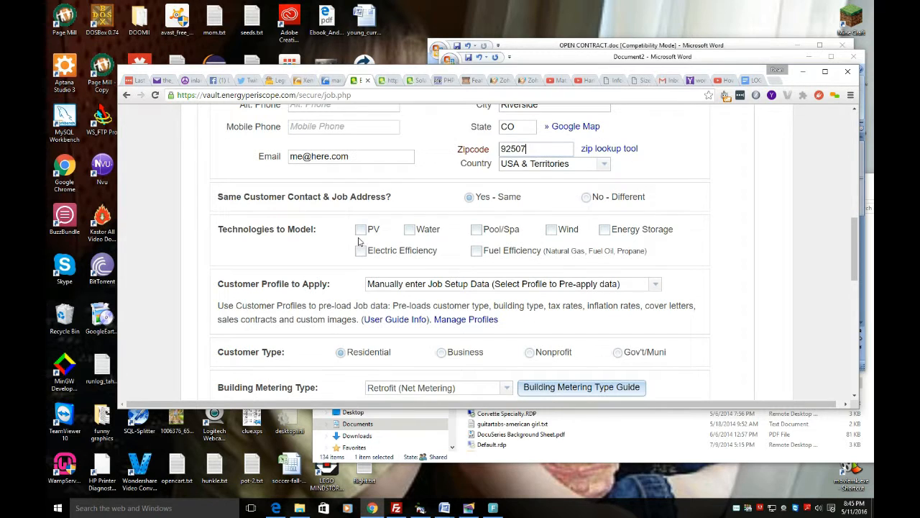
{"action": "left_click", "coordinate": [361, 231]}
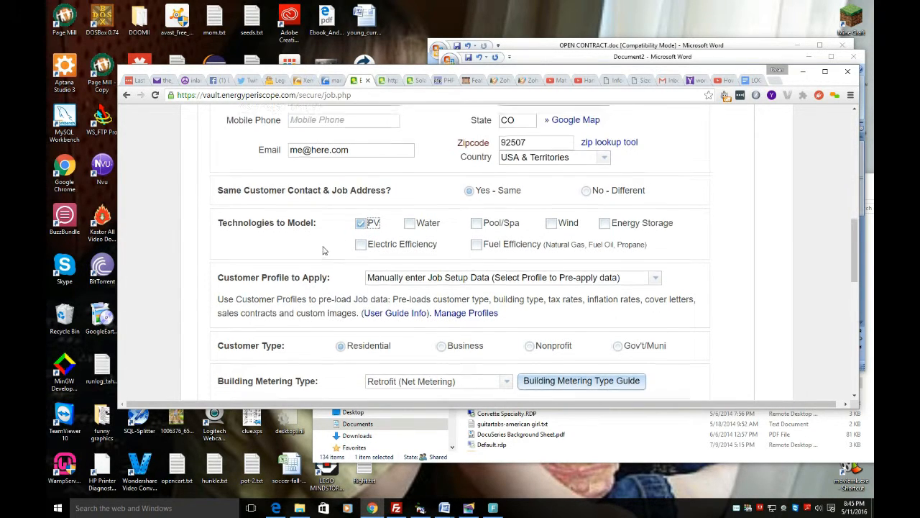
Step: Review the job setup form, checking the contact details, customer profile, customer type, metering type and tax rates
{"action": "scroll", "coordinate": [324, 250], "scroll_direction": "down", "scroll_amount": 3}
{"action": "scroll", "coordinate": [323, 250], "scroll_direction": "down", "scroll_amount": 2}
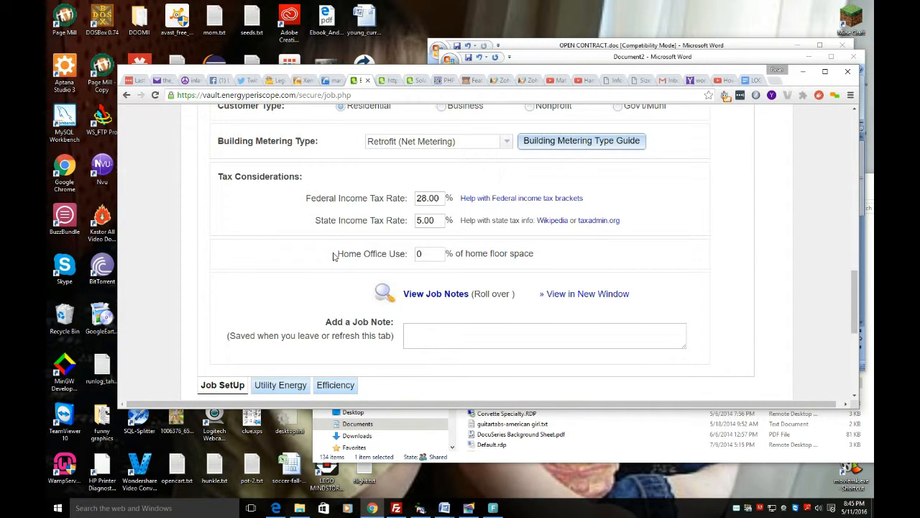
{"action": "scroll", "coordinate": [335, 256], "scroll_direction": "down", "scroll_amount": 1}
{"action": "scroll", "coordinate": [338, 244], "scroll_direction": "up", "scroll_amount": 3}
{"action": "scroll", "coordinate": [347, 230], "scroll_direction": "up", "scroll_amount": 5}
{"action": "scroll", "coordinate": [349, 223], "scroll_direction": "down", "scroll_amount": 3}
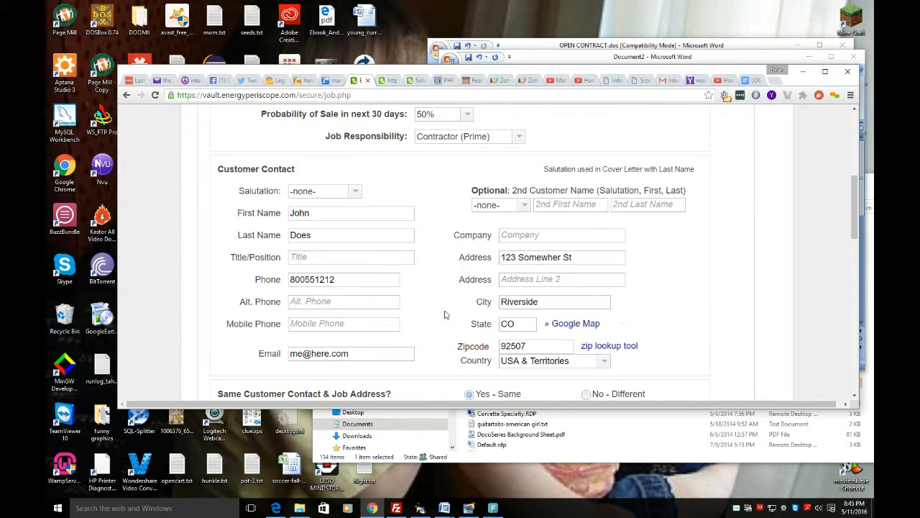
{"action": "scroll", "coordinate": [643, 335], "scroll_direction": "down", "scroll_amount": 2}
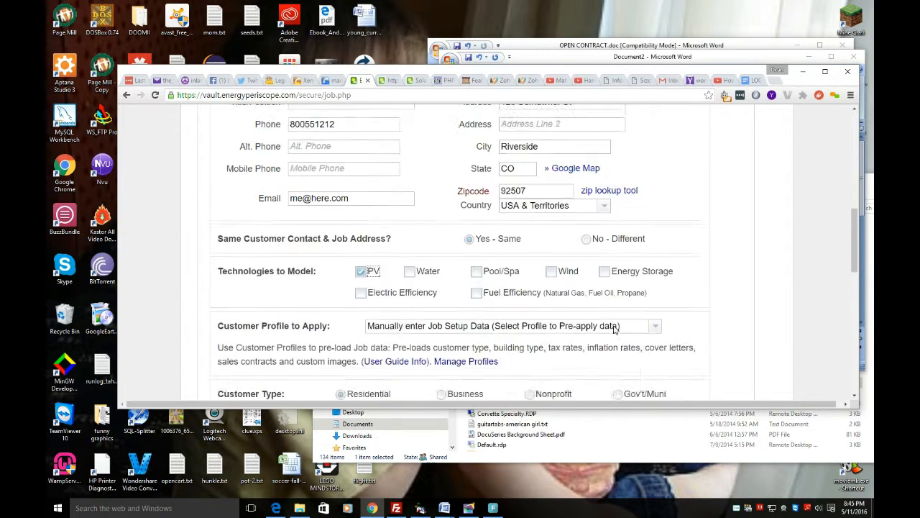
{"action": "scroll", "coordinate": [615, 328], "scroll_direction": "down", "scroll_amount": 2}
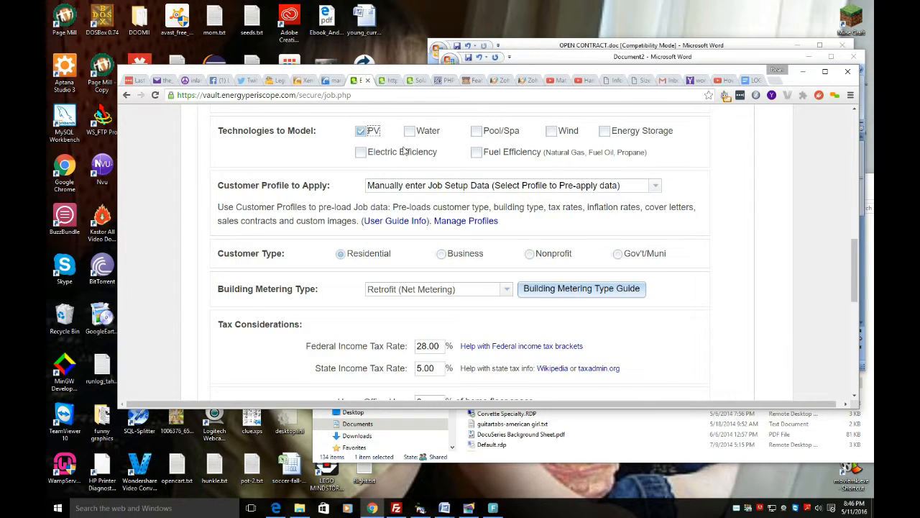
Step: Save the job setup by moving on to Utility Energy, and set the electric utility to City of Riverside
{"action": "scroll", "coordinate": [405, 151], "scroll_direction": "down", "scroll_amount": 4}
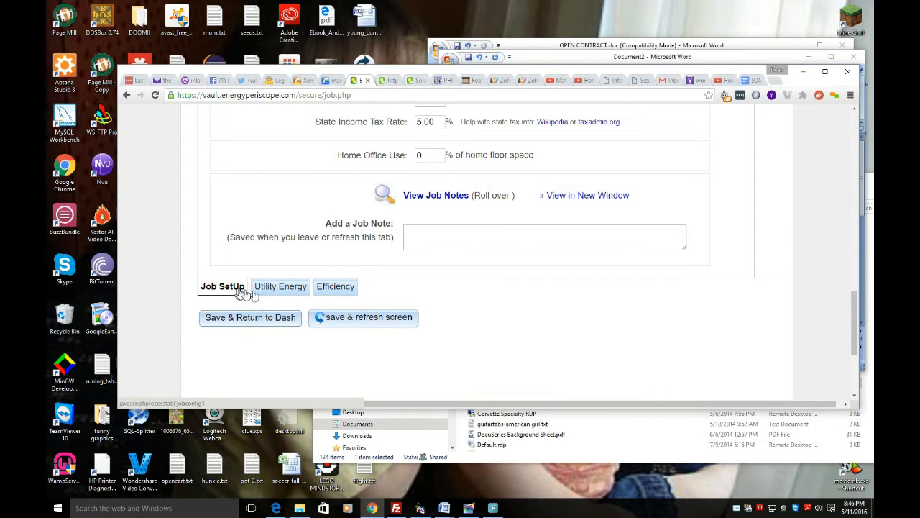
{"action": "left_click", "coordinate": [281, 292]}
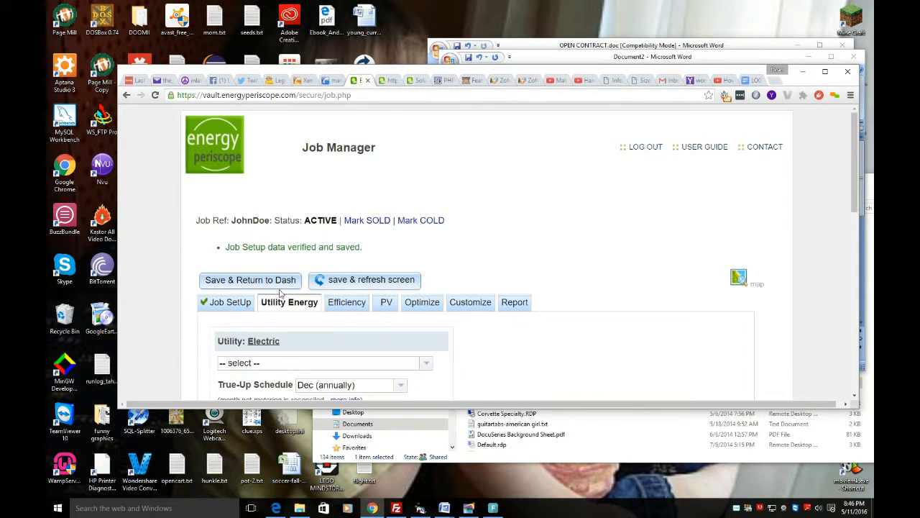
{"action": "left_click", "coordinate": [427, 367]}
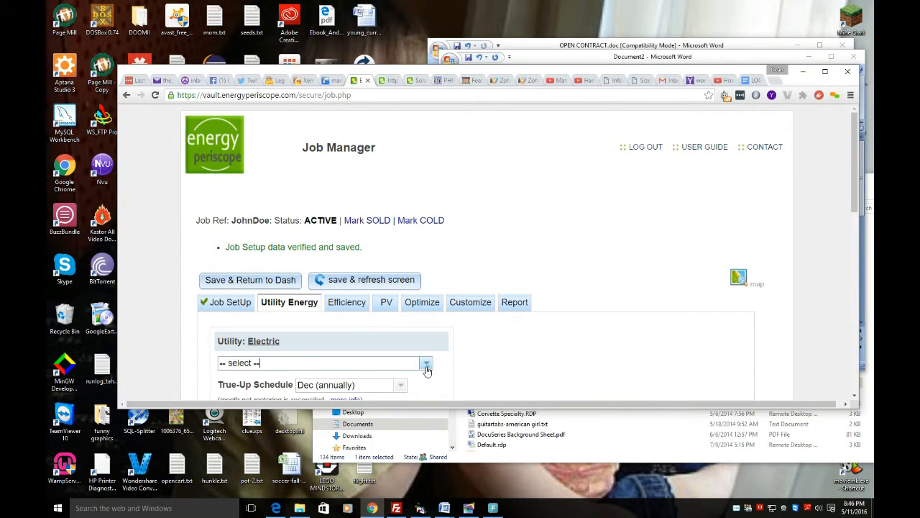
{"action": "left_click", "coordinate": [427, 369]}
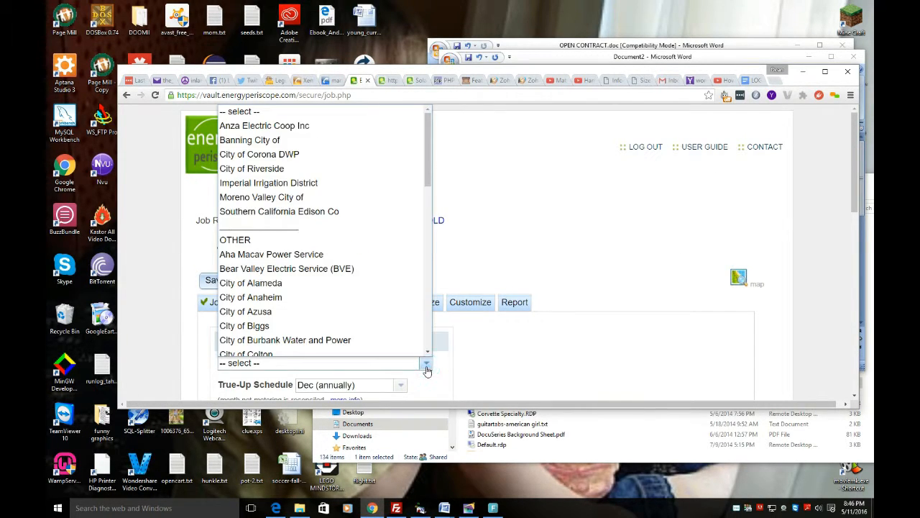
{"action": "left_click", "coordinate": [323, 170]}
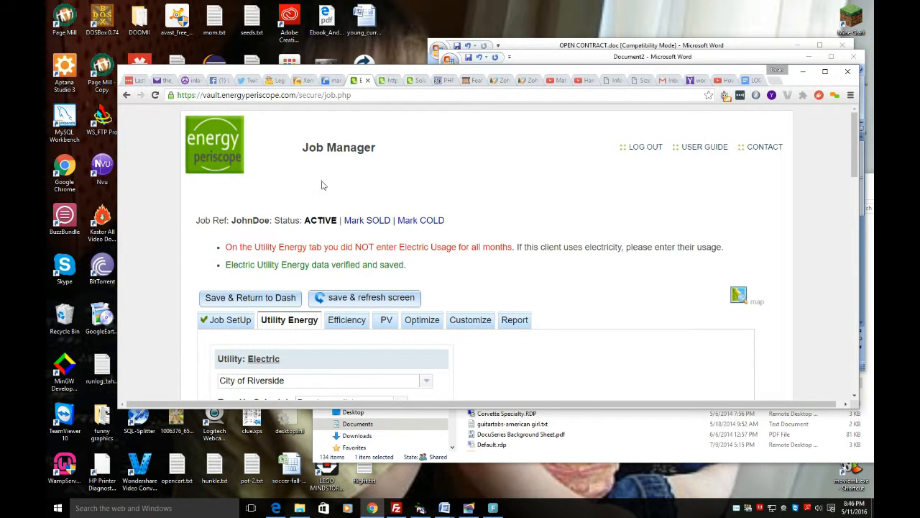
Step: Open the tool that estimates monthly kWh from cost for the job's electric usage table
{"action": "scroll", "coordinate": [321, 186], "scroll_direction": "down", "scroll_amount": 2}
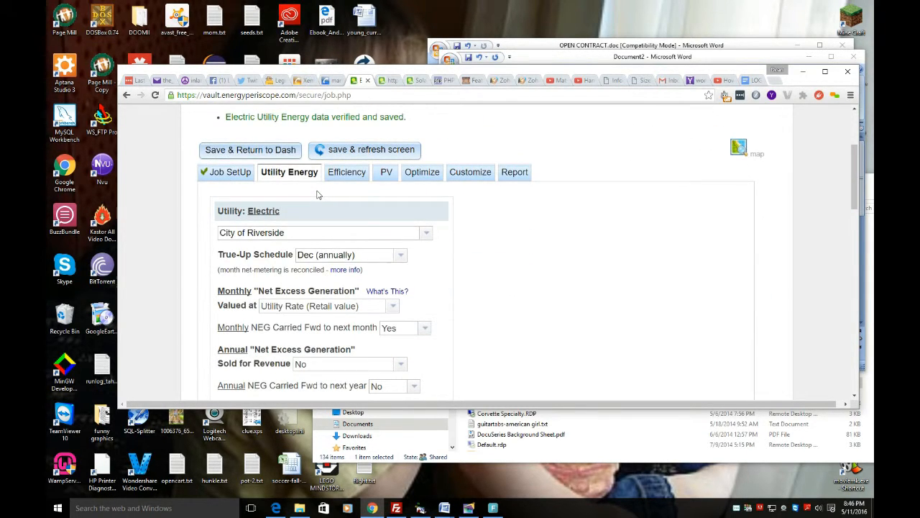
{"action": "scroll", "coordinate": [318, 195], "scroll_direction": "down", "scroll_amount": 3}
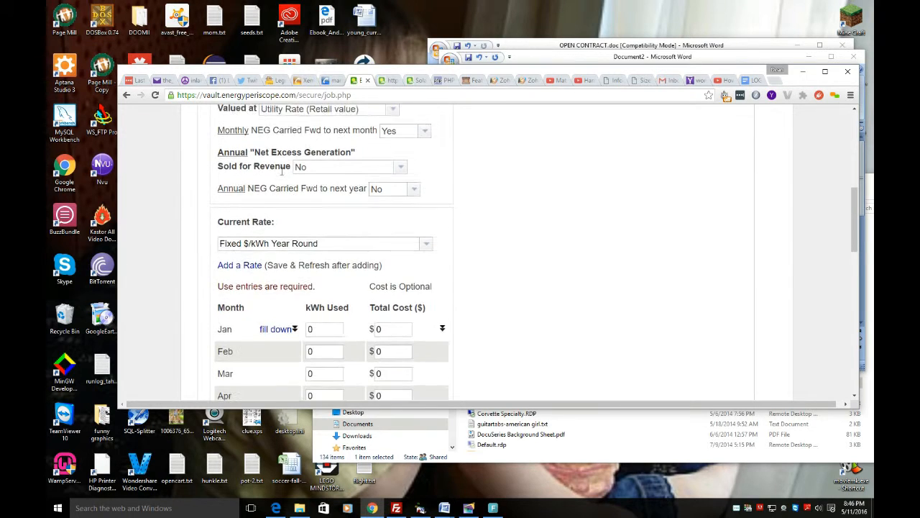
{"action": "scroll", "coordinate": [323, 173], "scroll_direction": "down", "scroll_amount": 2}
{"action": "left_click", "coordinate": [315, 184]}
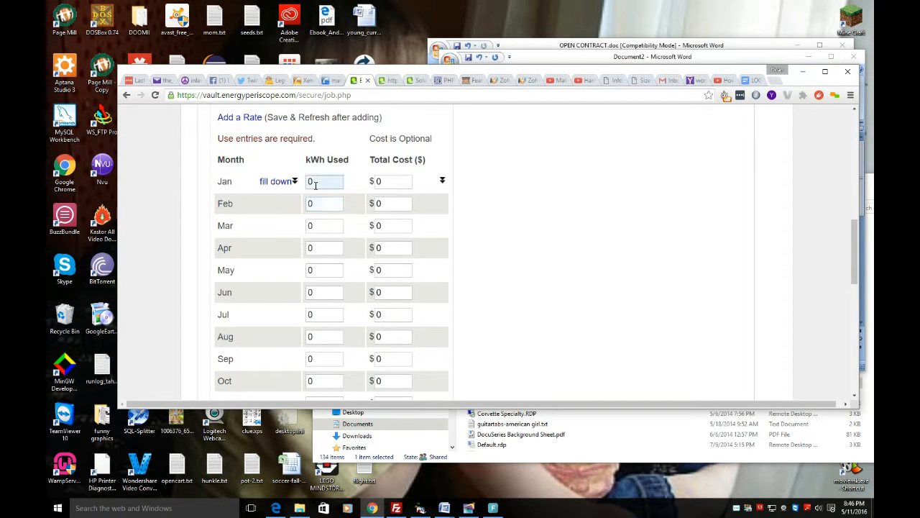
{"action": "scroll", "coordinate": [315, 184], "scroll_direction": "up", "scroll_amount": 1}
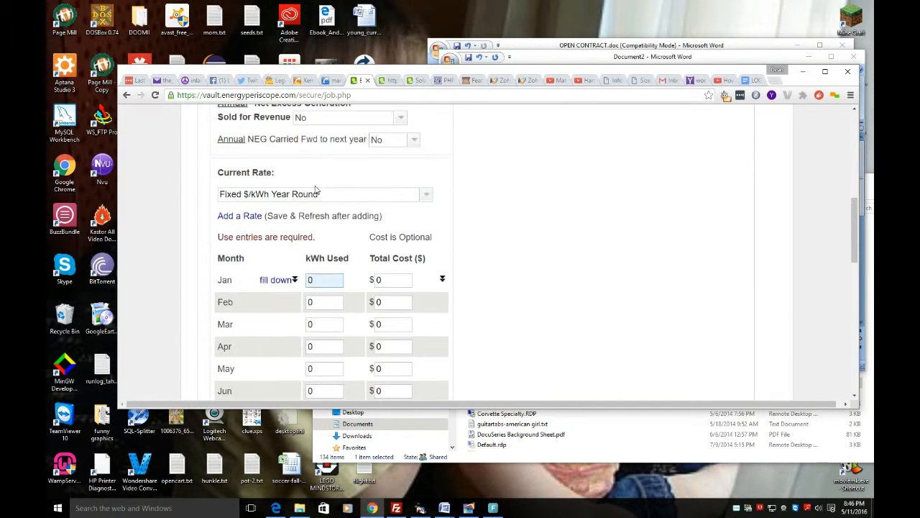
{"action": "scroll", "coordinate": [318, 182], "scroll_direction": "down", "scroll_amount": 1}
{"action": "scroll", "coordinate": [318, 181], "scroll_direction": "down", "scroll_amount": 3}
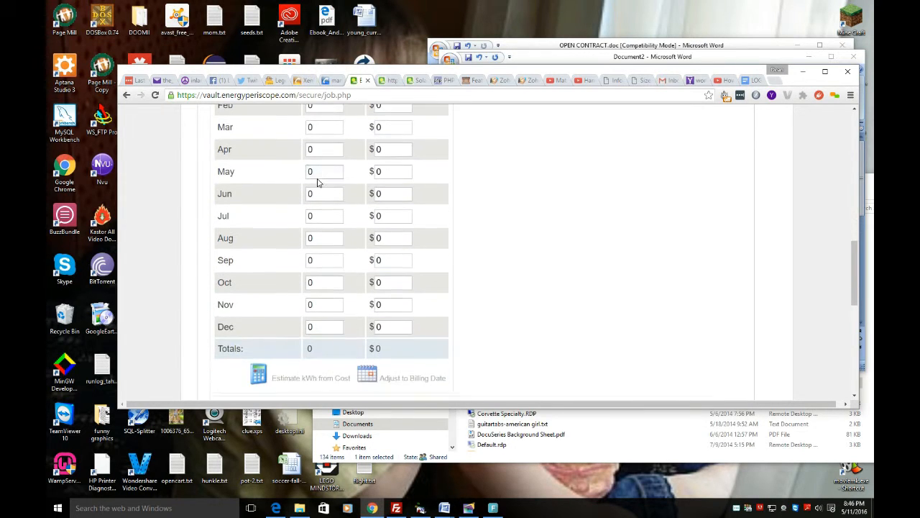
{"action": "left_click", "coordinate": [312, 284]}
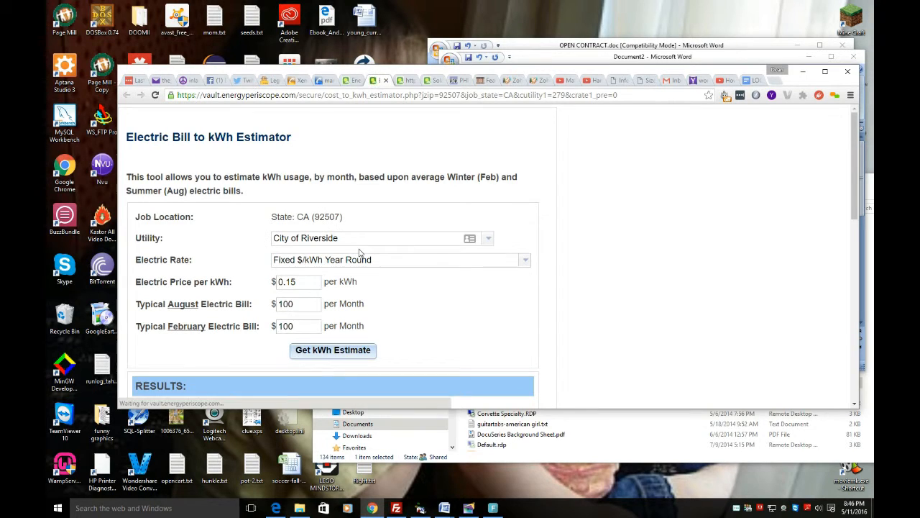
Step: Set both the typical August and typical February electric bills to $200 per month in the estimator
{"action": "left_click", "coordinate": [315, 307]}
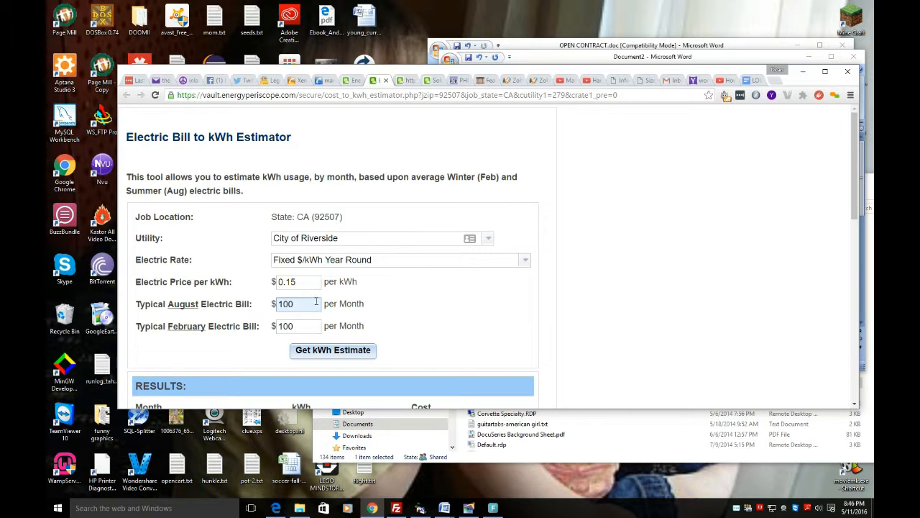
{"action": "double_click", "coordinate": [312, 304]}
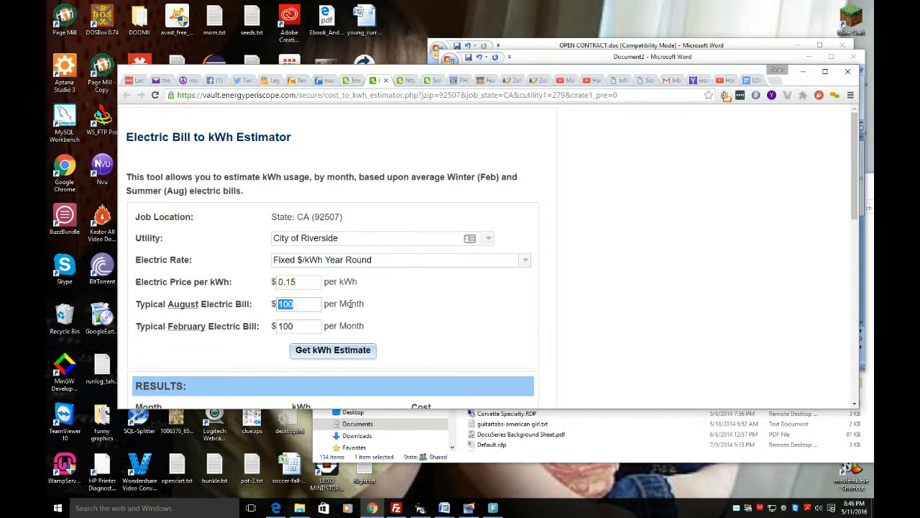
{"action": "type", "text": "200"}
{"action": "key", "text": "Tab"}
{"action": "type", "text": "200"}
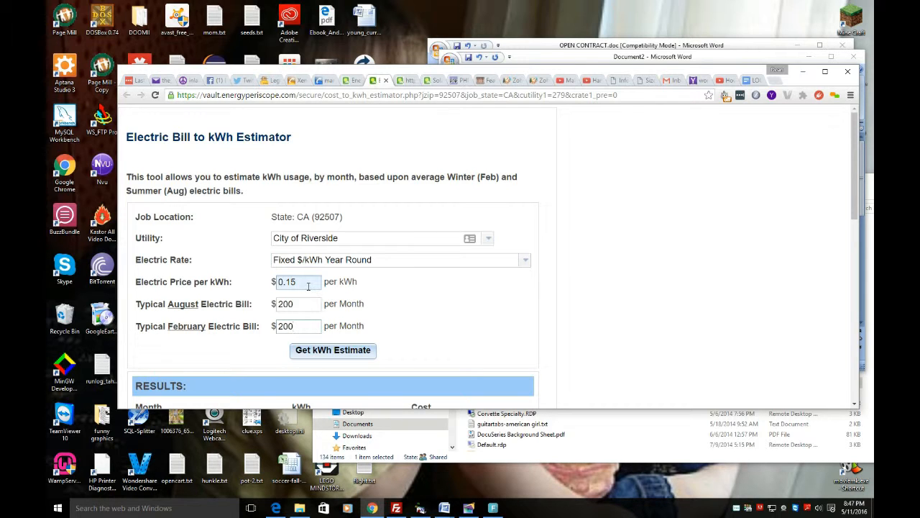
Step: Calculate the monthly kWh estimate from the entered electric bills
{"action": "scroll", "coordinate": [280, 302], "scroll_direction": "down", "scroll_amount": 2}
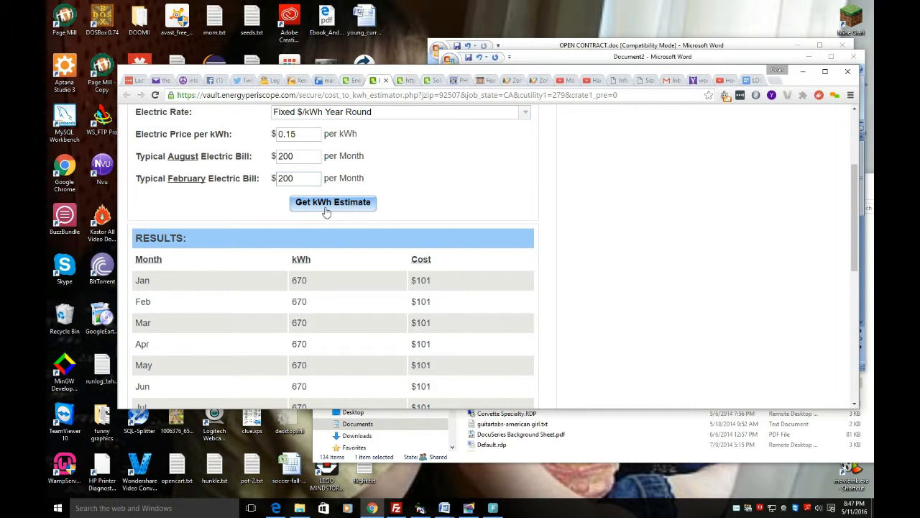
{"action": "left_click_drag", "start_coordinate": [431, 279], "coordinate": [419, 279]}
{"action": "left_click", "coordinate": [297, 176]}
{"action": "left_click_drag", "start_coordinate": [417, 279], "coordinate": [427, 279]}
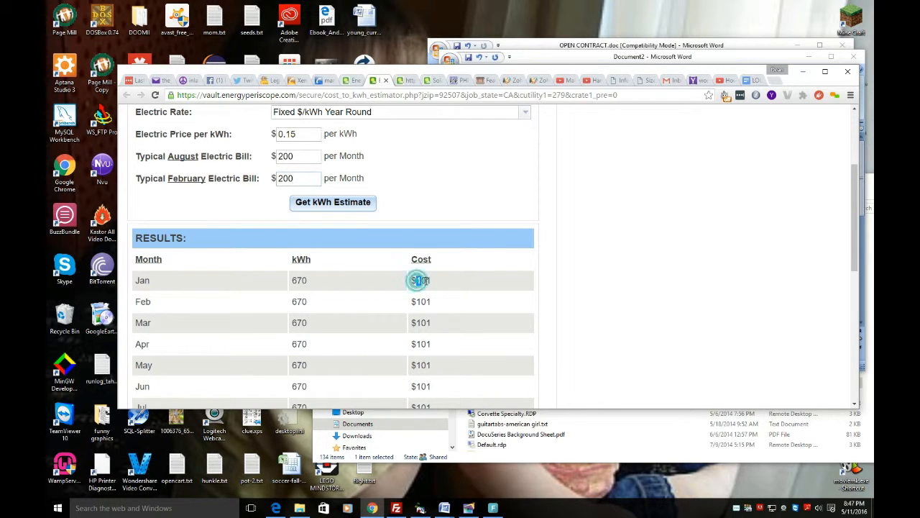
{"action": "left_click", "coordinate": [362, 207]}
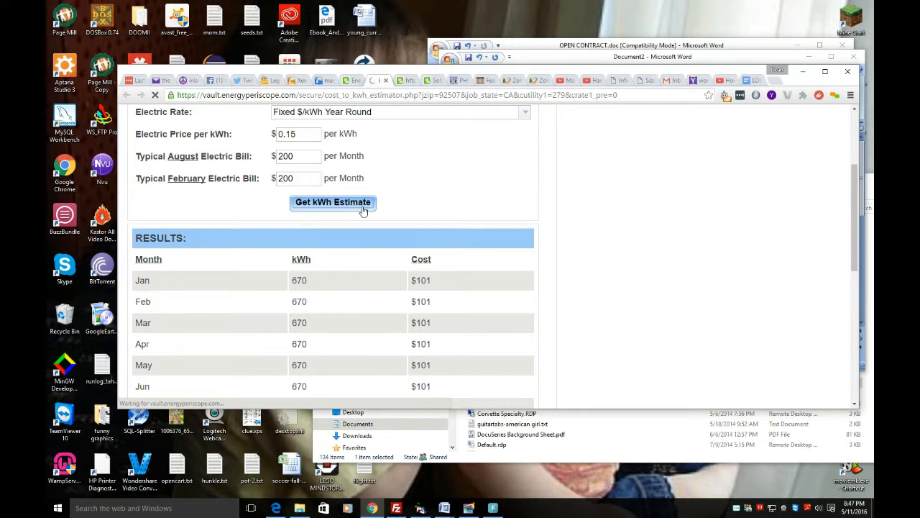
Step: Load the estimated monthly kWh and cost results into the job and close the estimator
{"action": "scroll", "coordinate": [364, 210], "scroll_direction": "down", "scroll_amount": 5}
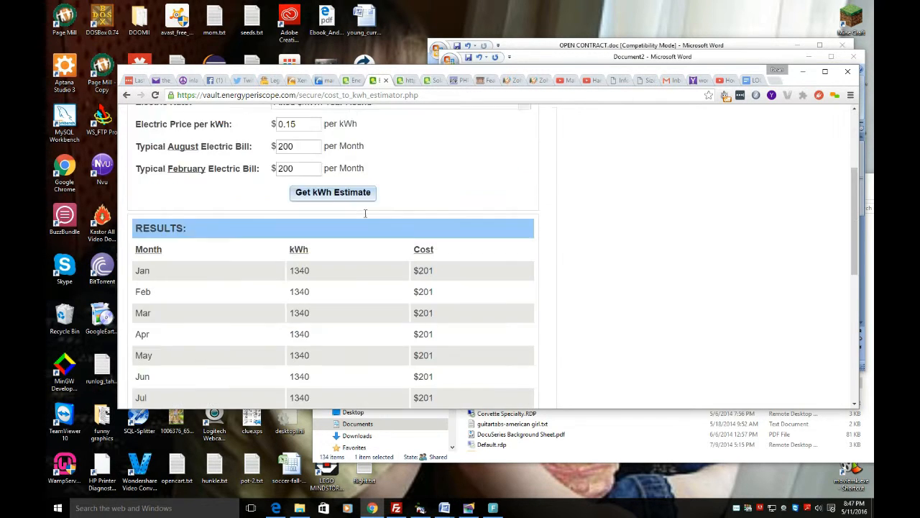
{"action": "scroll", "coordinate": [369, 213], "scroll_direction": "down", "scroll_amount": 2}
{"action": "scroll", "coordinate": [402, 288], "scroll_direction": "up", "scroll_amount": 2}
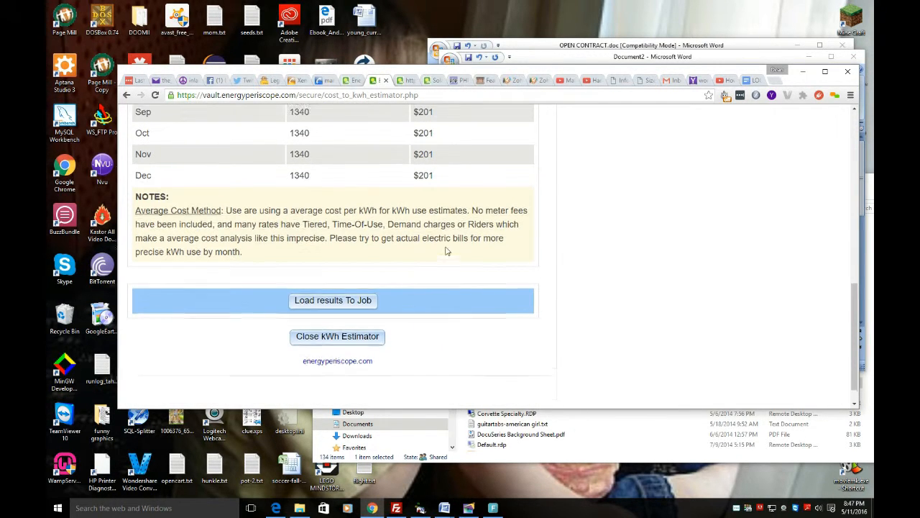
{"action": "scroll", "coordinate": [335, 287], "scroll_direction": "up", "scroll_amount": 3}
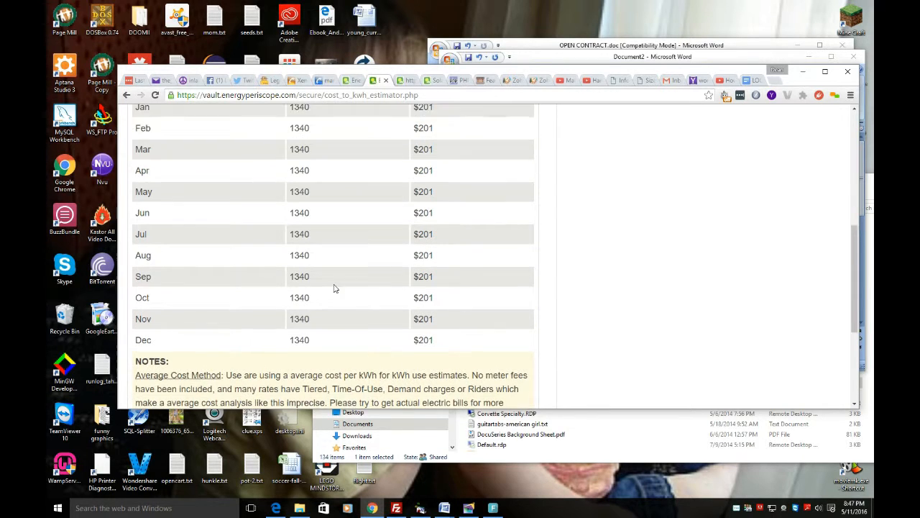
{"action": "scroll", "coordinate": [338, 248], "scroll_direction": "down", "scroll_amount": 5}
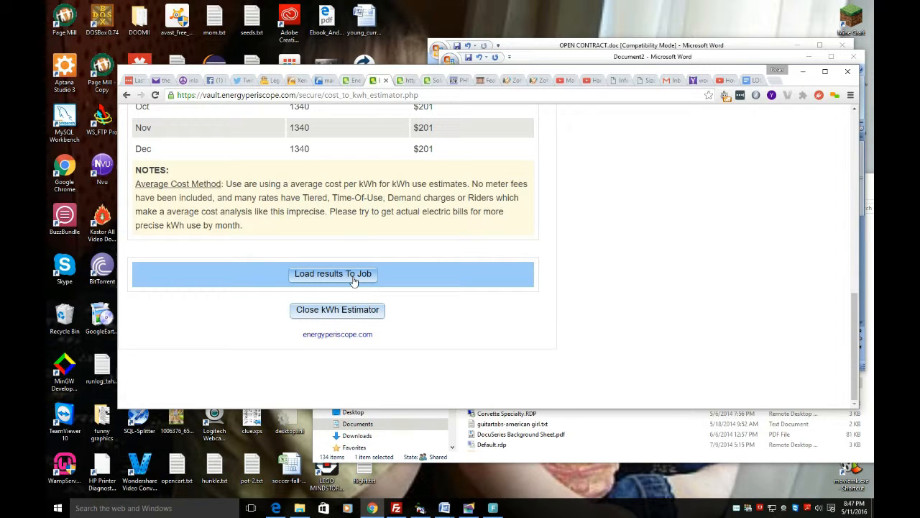
{"action": "left_click", "coordinate": [353, 279]}
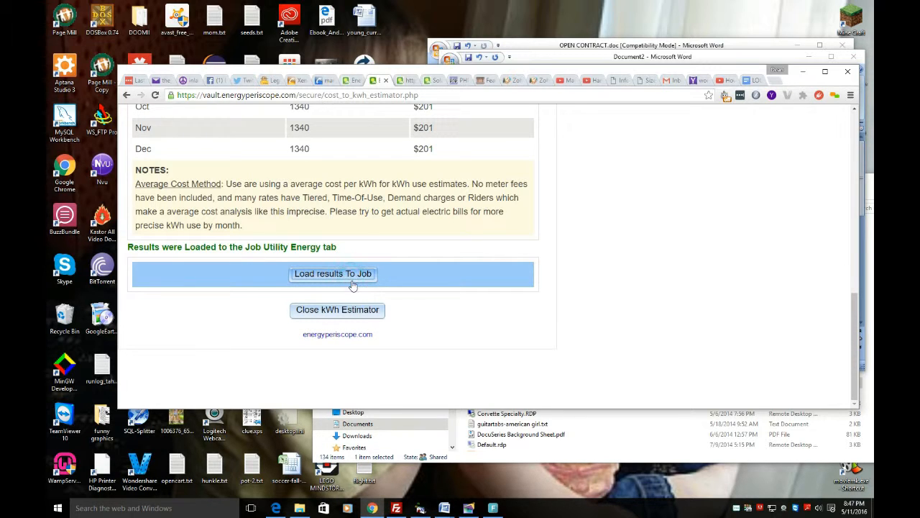
{"action": "left_click", "coordinate": [337, 309]}
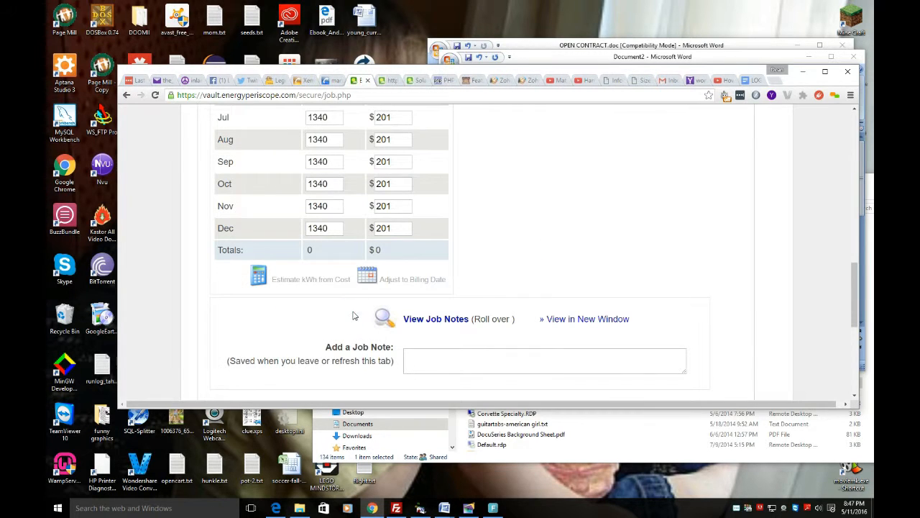
Step: Check the loaded monthly usage and cost figures, and save the utility data by moving on to the PV section
{"action": "scroll", "coordinate": [372, 204], "scroll_direction": "up", "scroll_amount": 5}
{"action": "scroll", "coordinate": [372, 202], "scroll_direction": "down", "scroll_amount": 1}
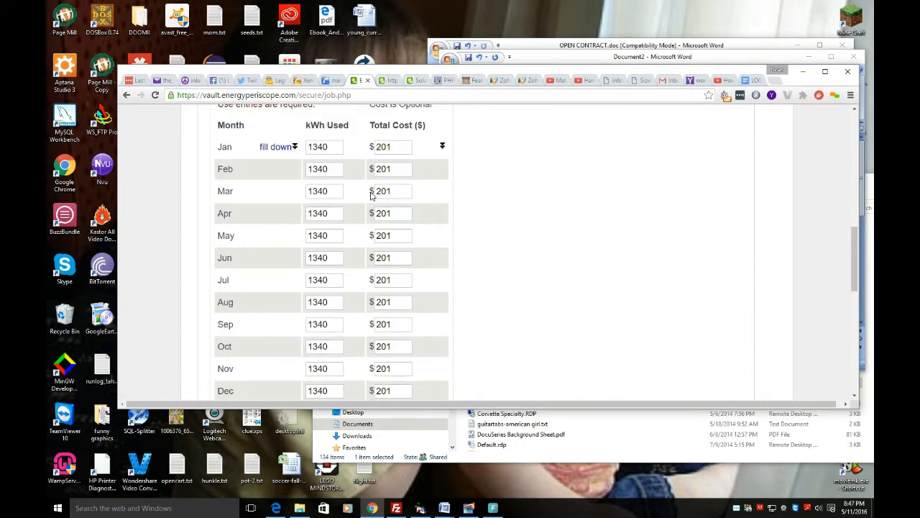
{"action": "scroll", "coordinate": [371, 196], "scroll_direction": "up", "scroll_amount": 3}
{"action": "scroll", "coordinate": [371, 194], "scroll_direction": "down", "scroll_amount": 6}
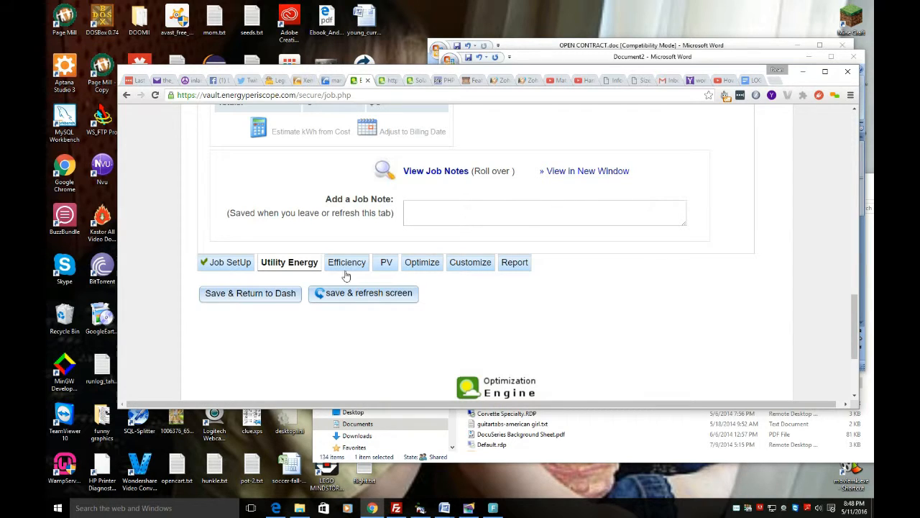
{"action": "left_click", "coordinate": [381, 272]}
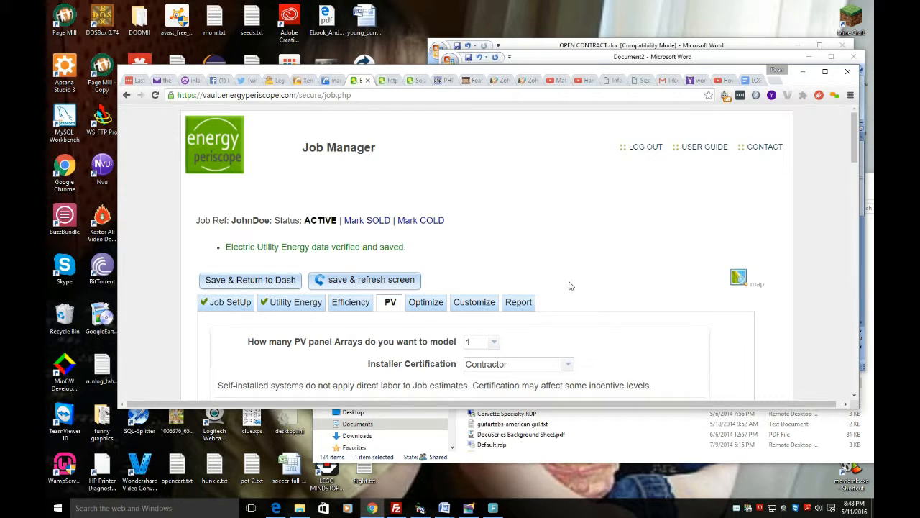
Step: Review the settings of Array #1, checking panel and inverter models, tilt, azimuth, mounting gap options and monthly solar availability
{"action": "scroll", "coordinate": [569, 286], "scroll_direction": "down", "scroll_amount": 3}
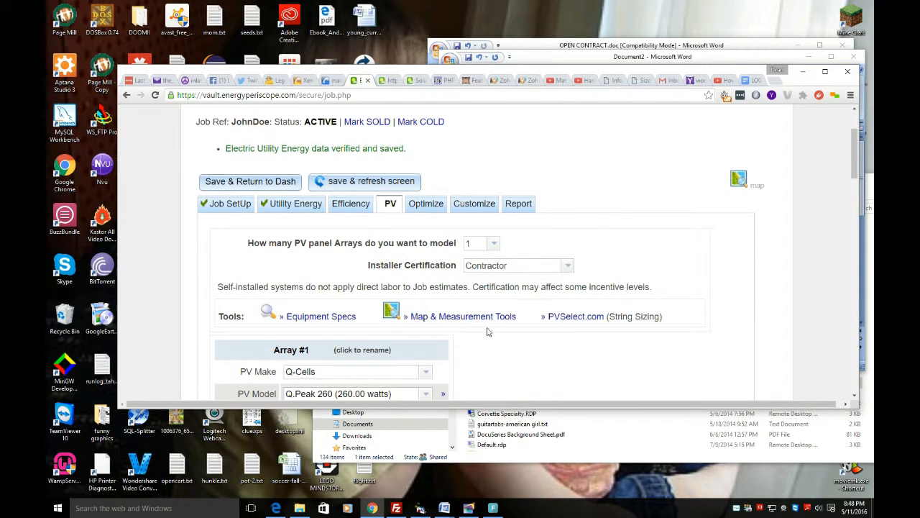
{"action": "scroll", "coordinate": [465, 360], "scroll_direction": "down", "scroll_amount": 1}
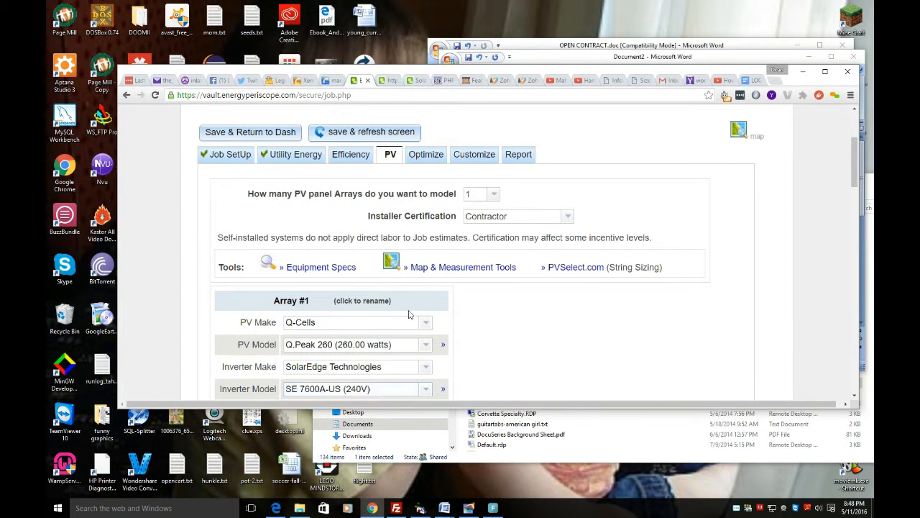
{"action": "scroll", "coordinate": [414, 314], "scroll_direction": "down", "scroll_amount": 2}
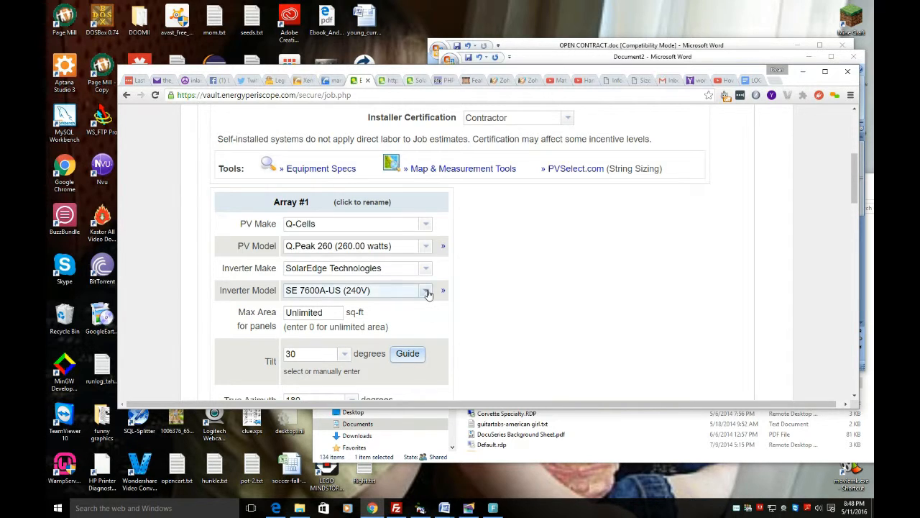
{"action": "scroll", "coordinate": [424, 298], "scroll_direction": "down", "scroll_amount": 2}
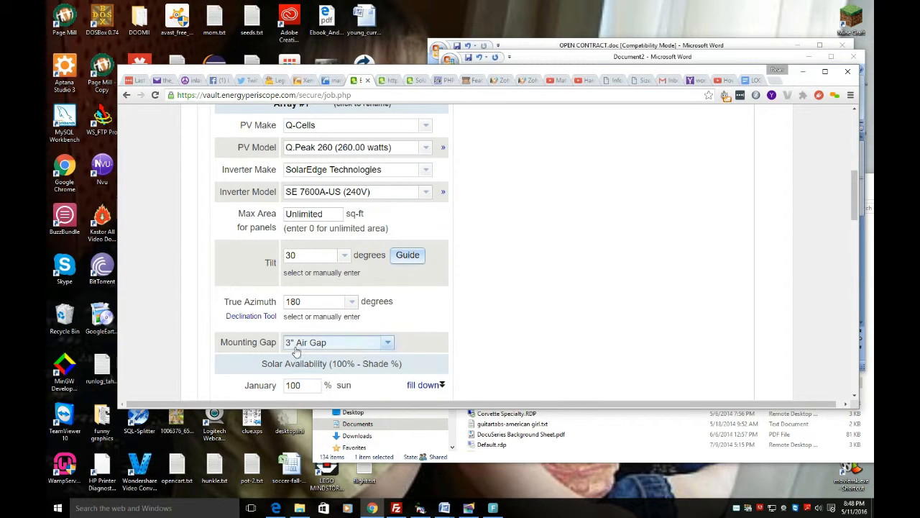
{"action": "scroll", "coordinate": [432, 333], "scroll_direction": "down", "scroll_amount": 1}
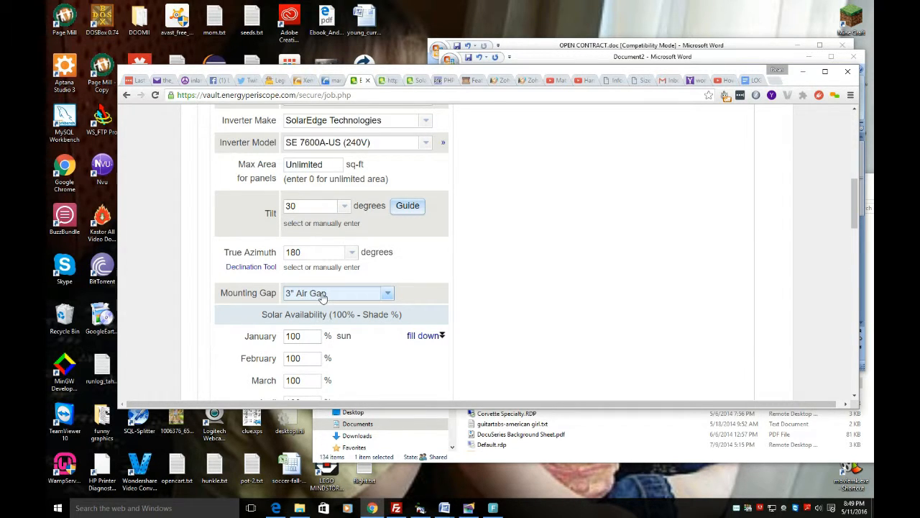
{"action": "left_click", "coordinate": [389, 295]}
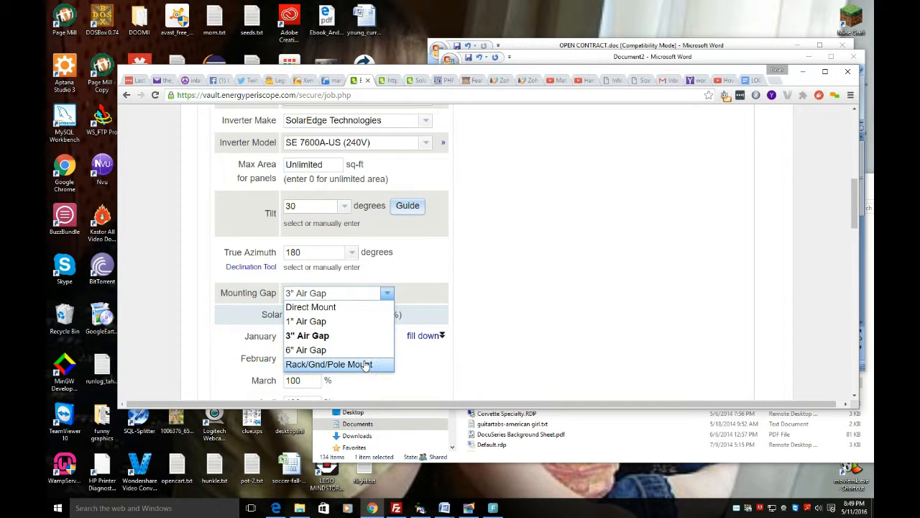
{"action": "left_click", "coordinate": [498, 348]}
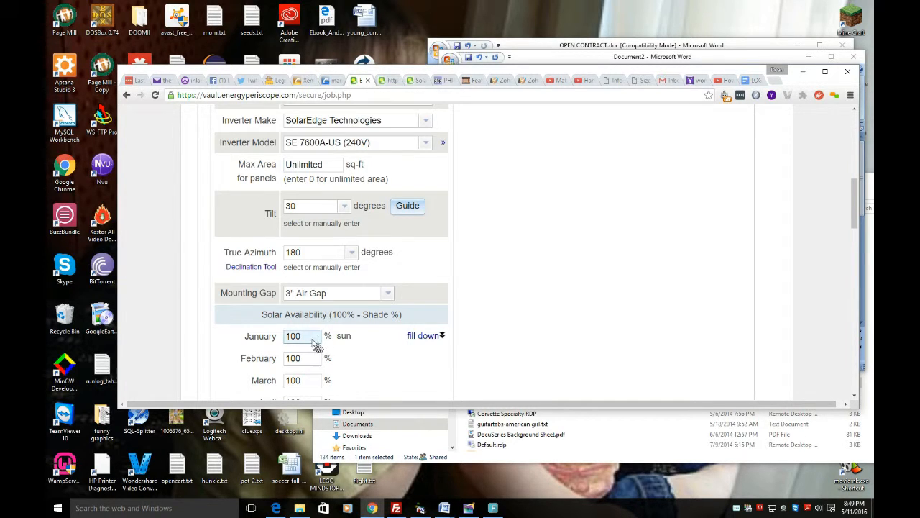
{"action": "scroll", "coordinate": [305, 333], "scroll_direction": "down", "scroll_amount": 2}
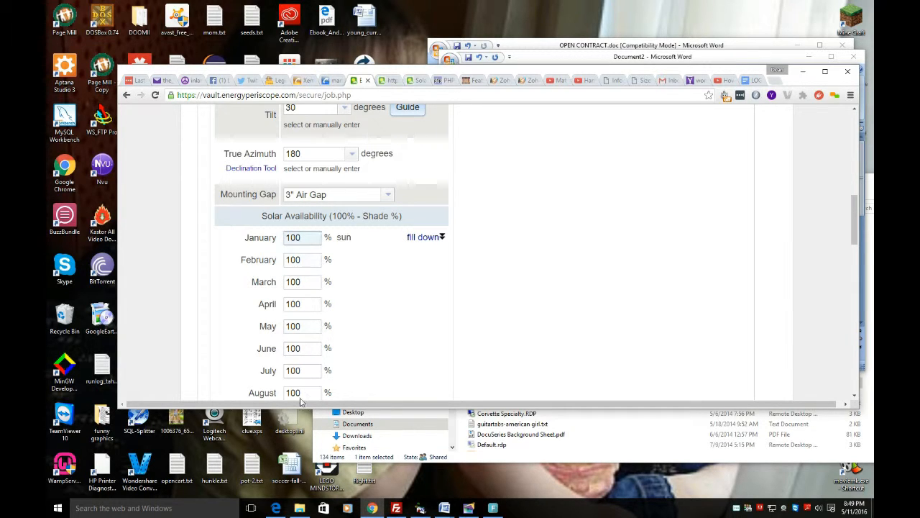
{"action": "scroll", "coordinate": [389, 297], "scroll_direction": "down", "scroll_amount": 2}
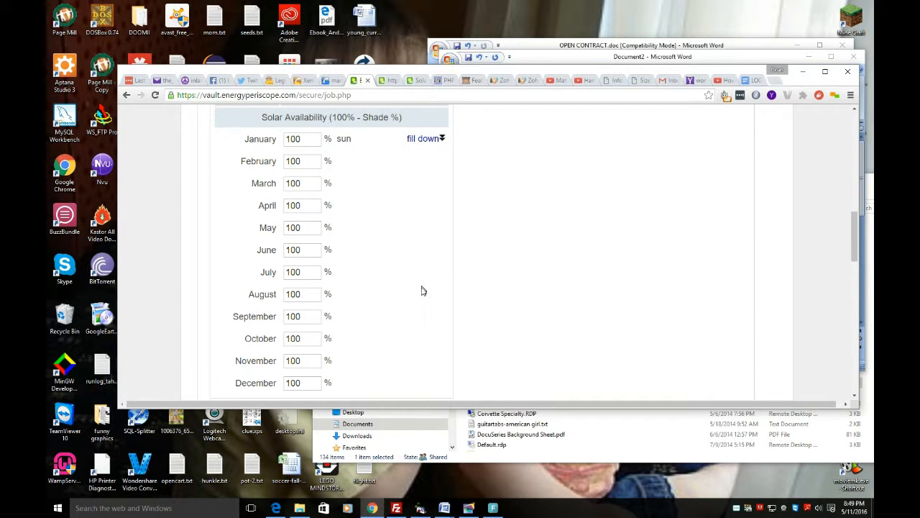
Step: Apply the Federal Tax Credit (30% of Gross Cost at Installation) incentive to the job
{"action": "scroll", "coordinate": [392, 347], "scroll_direction": "down", "scroll_amount": 2}
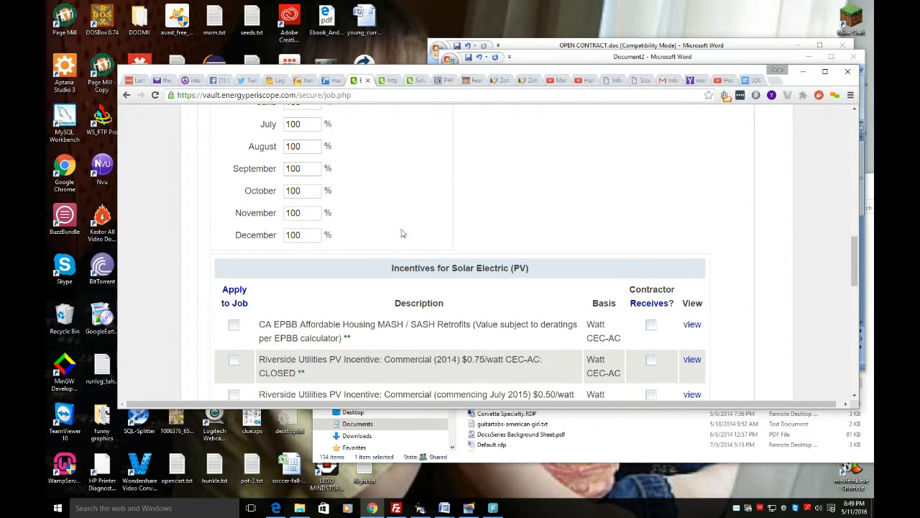
{"action": "scroll", "coordinate": [402, 230], "scroll_direction": "down", "scroll_amount": 3}
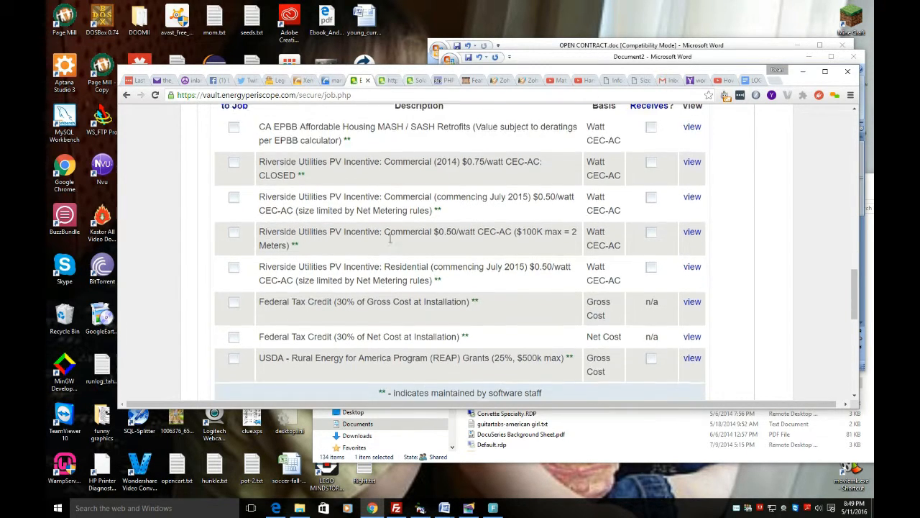
{"action": "scroll", "coordinate": [390, 238], "scroll_direction": "down", "scroll_amount": 2}
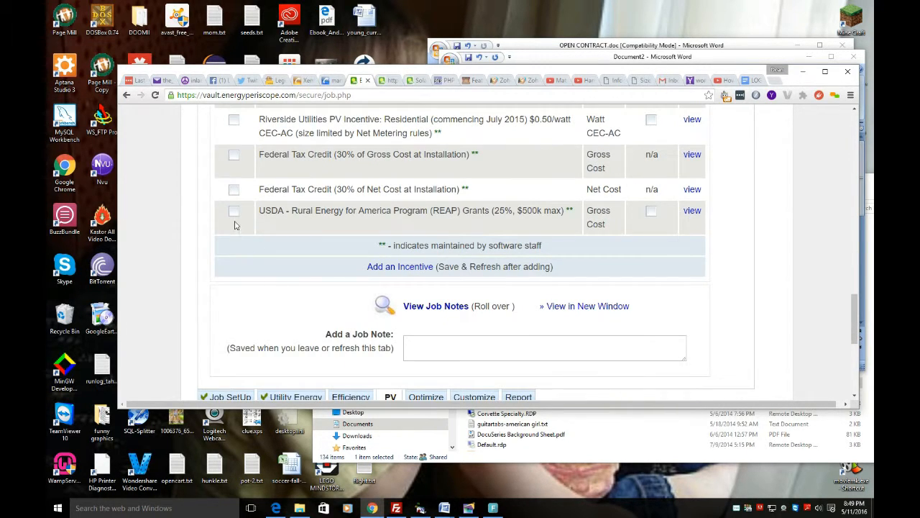
{"action": "left_click", "coordinate": [233, 160]}
{"action": "scroll", "coordinate": [352, 252], "scroll_direction": "down", "scroll_amount": 2}
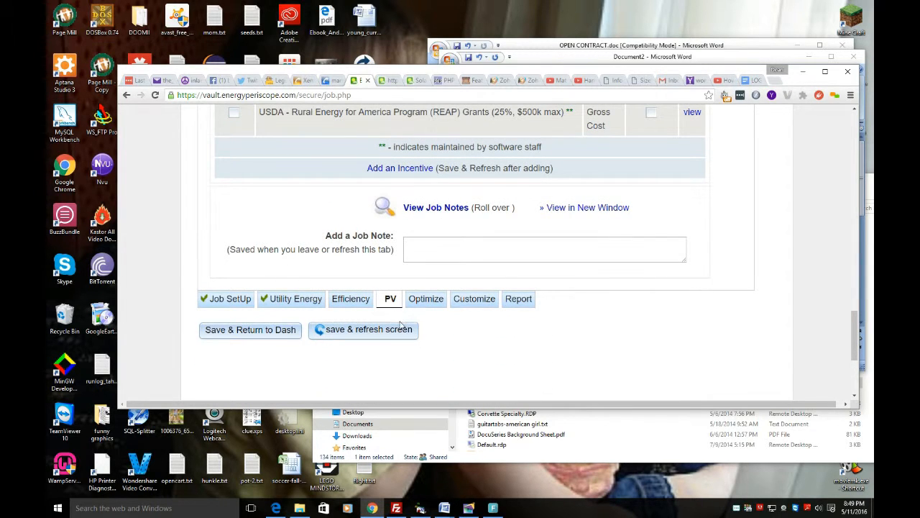
{"action": "scroll", "coordinate": [403, 316], "scroll_direction": "up", "scroll_amount": 15}
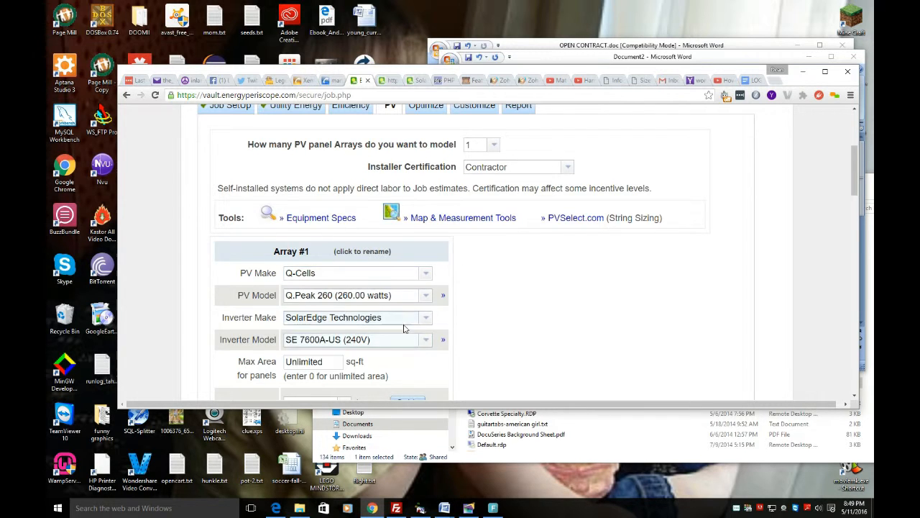
Step: Check the array settings and selected incentive once more, and save the PV data by moving on to the Optimize section
{"action": "scroll", "coordinate": [392, 323], "scroll_direction": "down", "scroll_amount": 6}
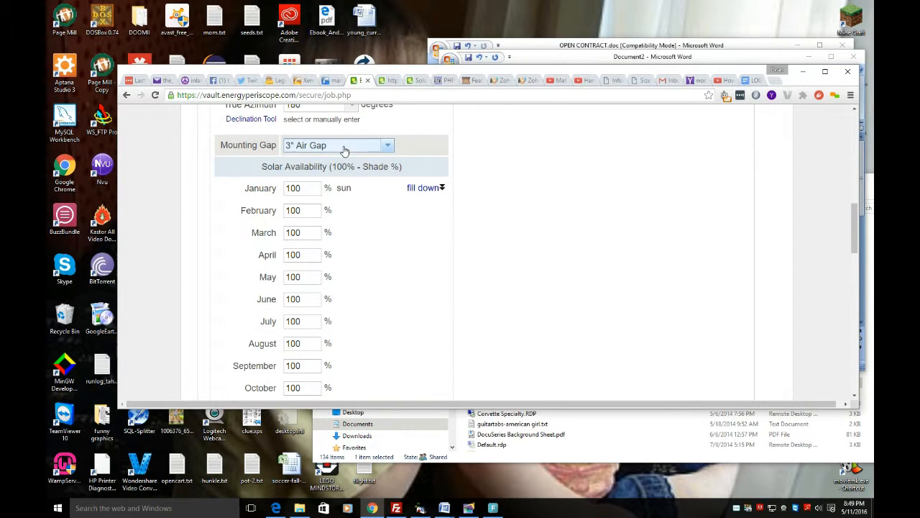
{"action": "scroll", "coordinate": [362, 254], "scroll_direction": "down", "scroll_amount": 8}
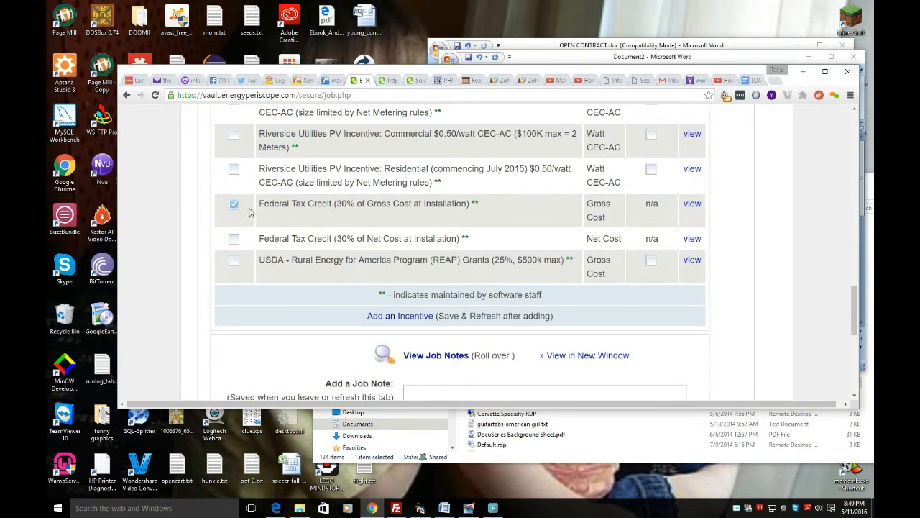
{"action": "scroll", "coordinate": [458, 330], "scroll_direction": "down", "scroll_amount": 3}
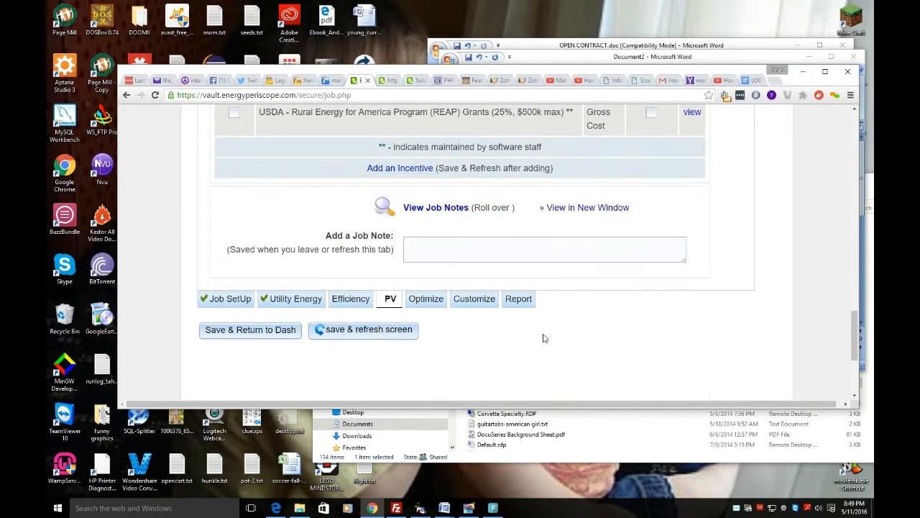
{"action": "left_click", "coordinate": [428, 302]}
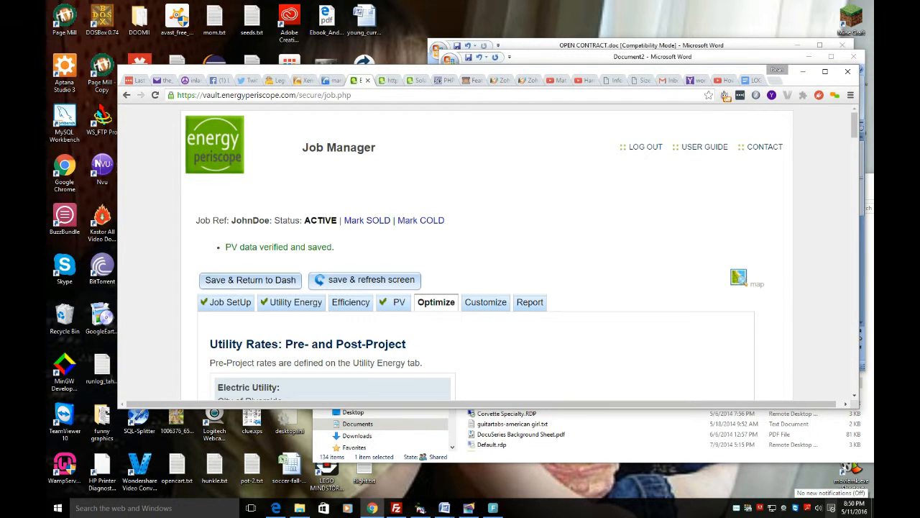
Step: Review the pre- and post-project utility rates and the PV Profitability Index by Size chart, down to the price quote details
{"action": "scroll", "coordinate": [617, 240], "scroll_direction": "down", "scroll_amount": 3}
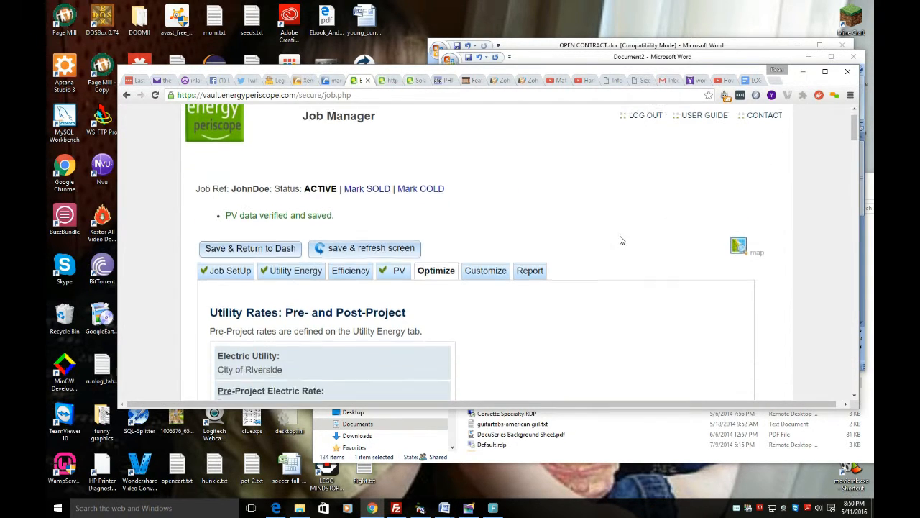
{"action": "scroll", "coordinate": [617, 240], "scroll_direction": "down", "scroll_amount": 8}
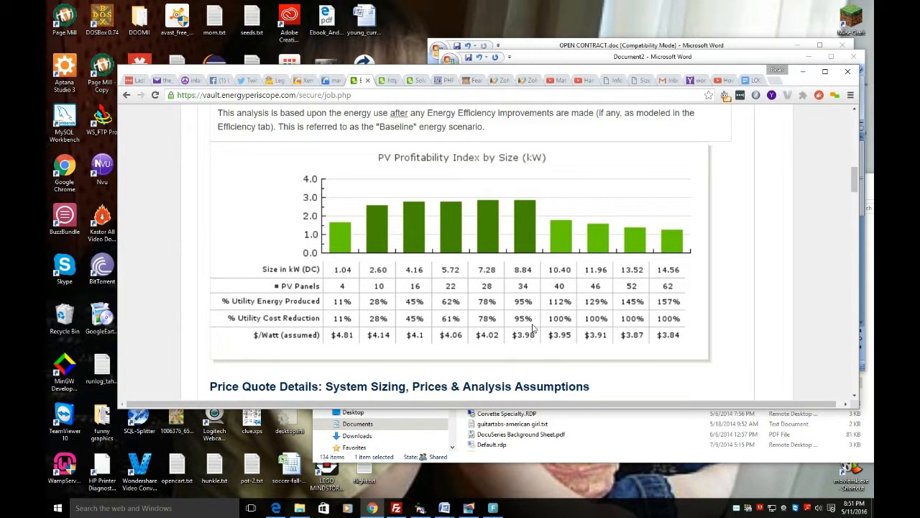
{"action": "scroll", "coordinate": [591, 345], "scroll_direction": "down", "scroll_amount": 1}
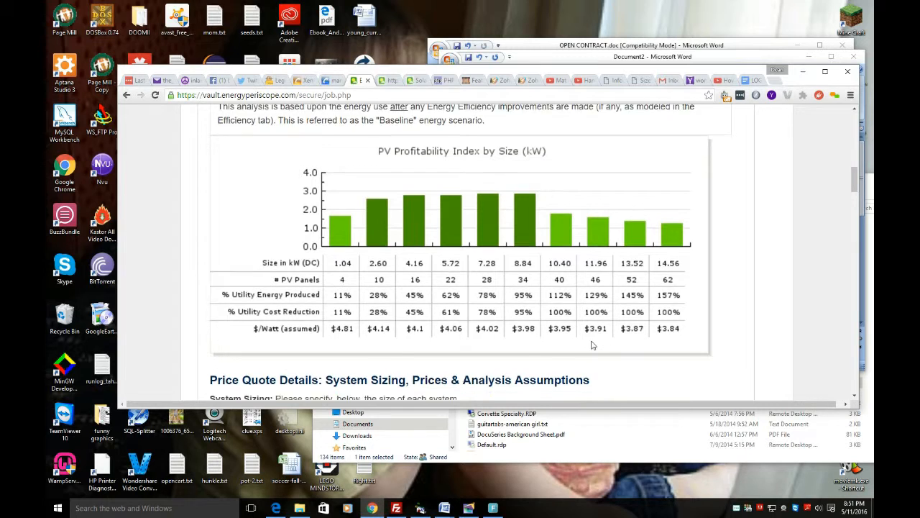
{"action": "scroll", "coordinate": [592, 345], "scroll_direction": "down", "scroll_amount": 2}
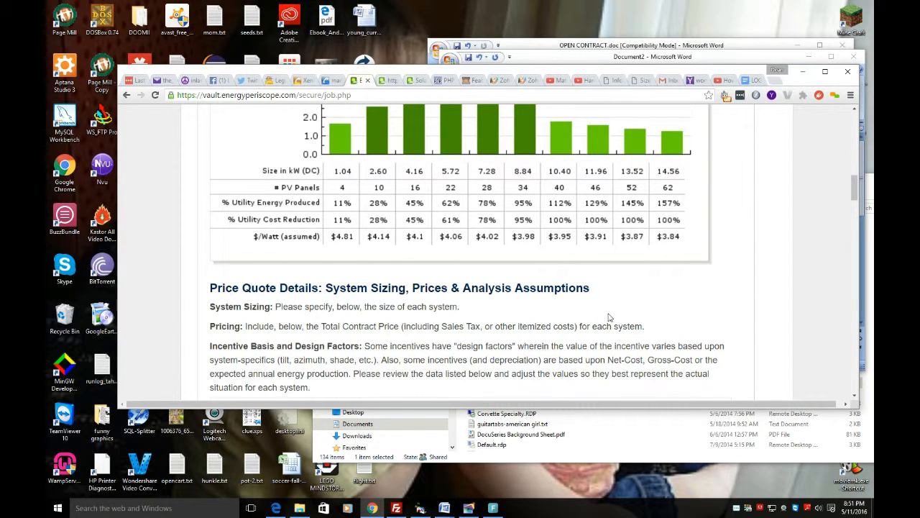